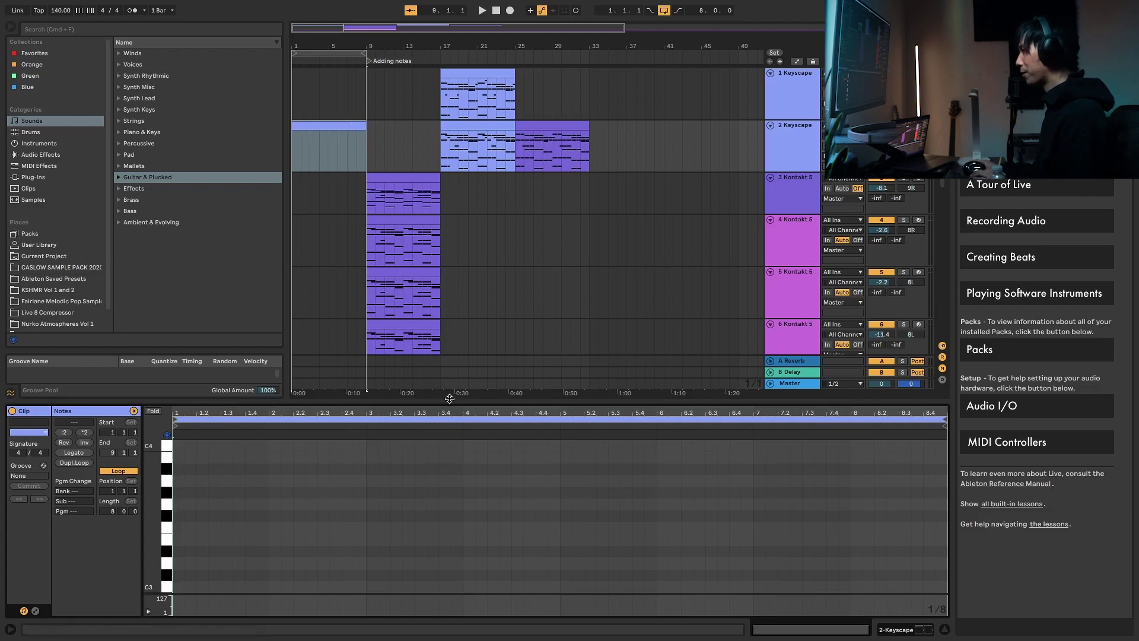
# - Enlarge the MIDI editor and draw one-bar bass notes on A1 in bar 1 and F1 in bar 2
pyautogui.moveTo(451, 399); pyautogui.dragTo(469, 356)
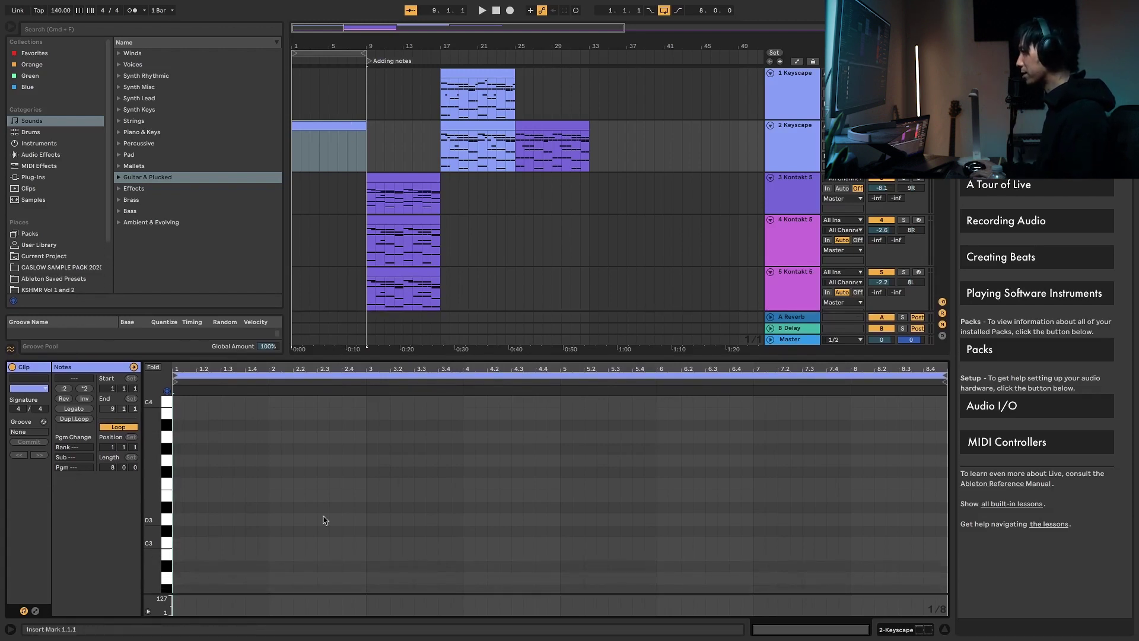
pyautogui.scroll(-3, 240, 490)
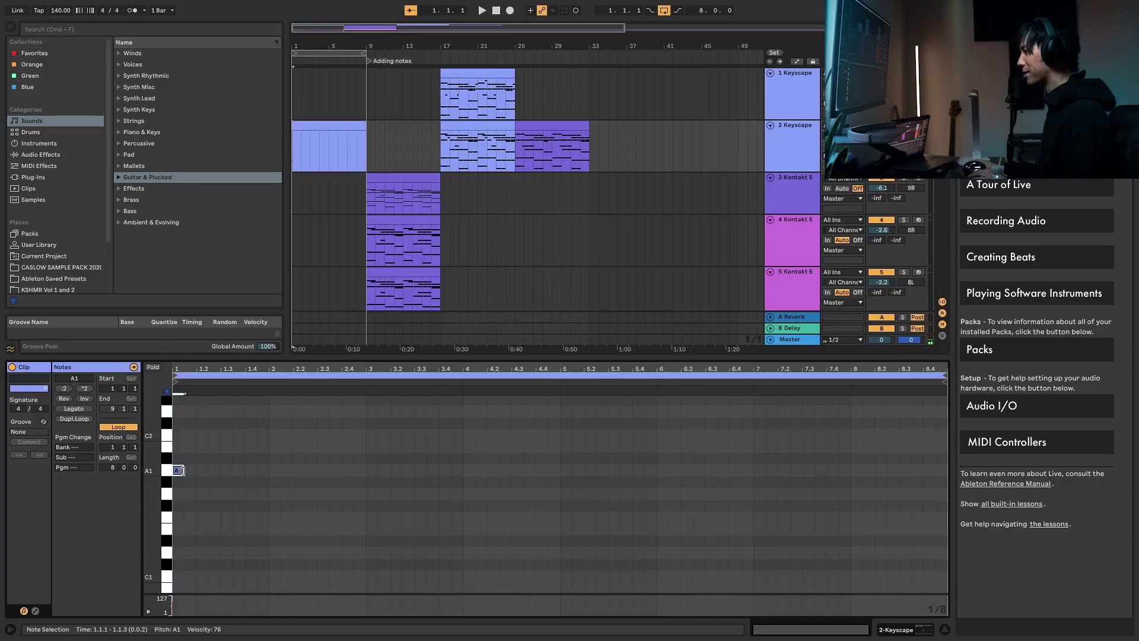
pyautogui.moveTo(183, 471); pyautogui.dragTo(255, 482)
pyautogui.doubleClick(274, 521)
pyautogui.moveTo(280, 517); pyautogui.dragTo(365, 512)
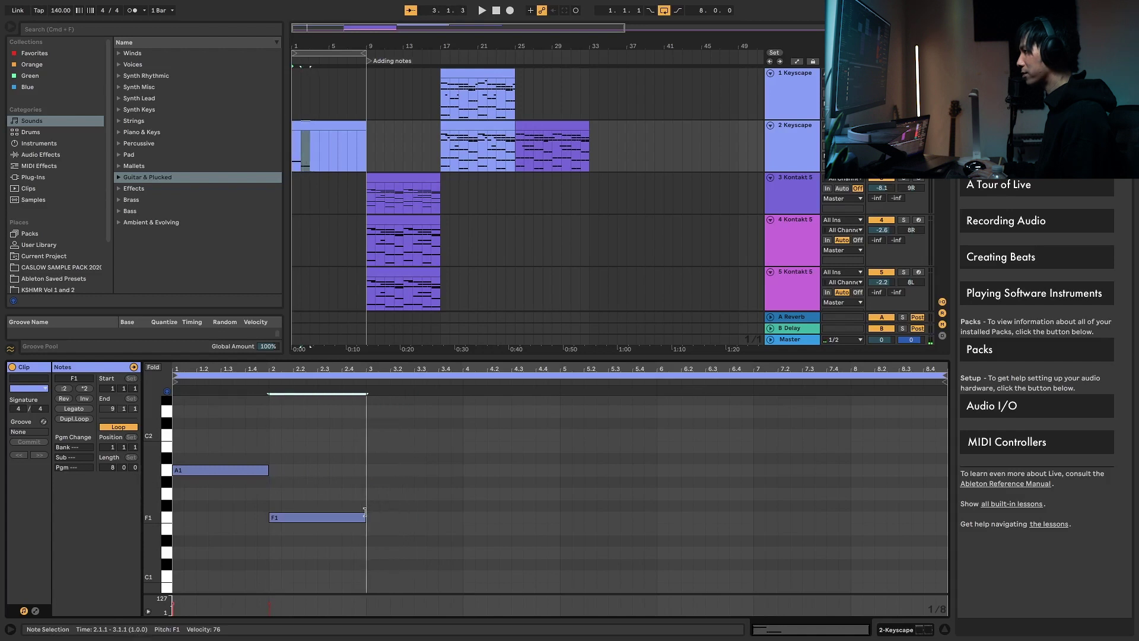
# - Add one-bar bass notes on C2 in bar 3 and G1 in bar 4, and play back the line
pyautogui.doubleClick(371, 436)
pyautogui.moveTo(392, 430); pyautogui.dragTo(463, 439)
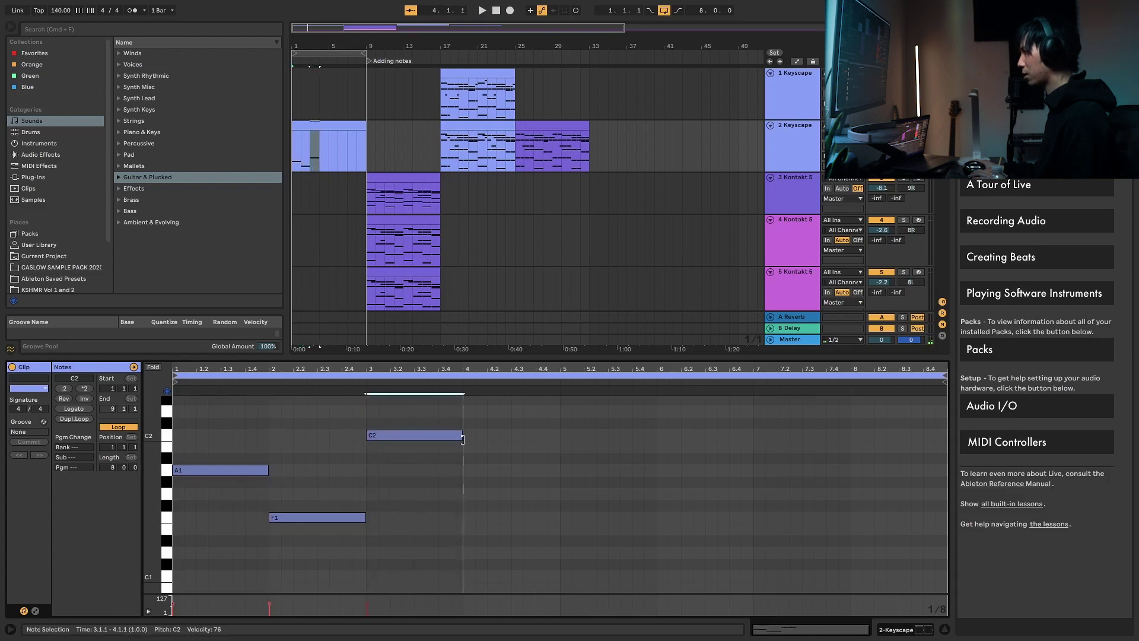
pyautogui.doubleClick(469, 494)
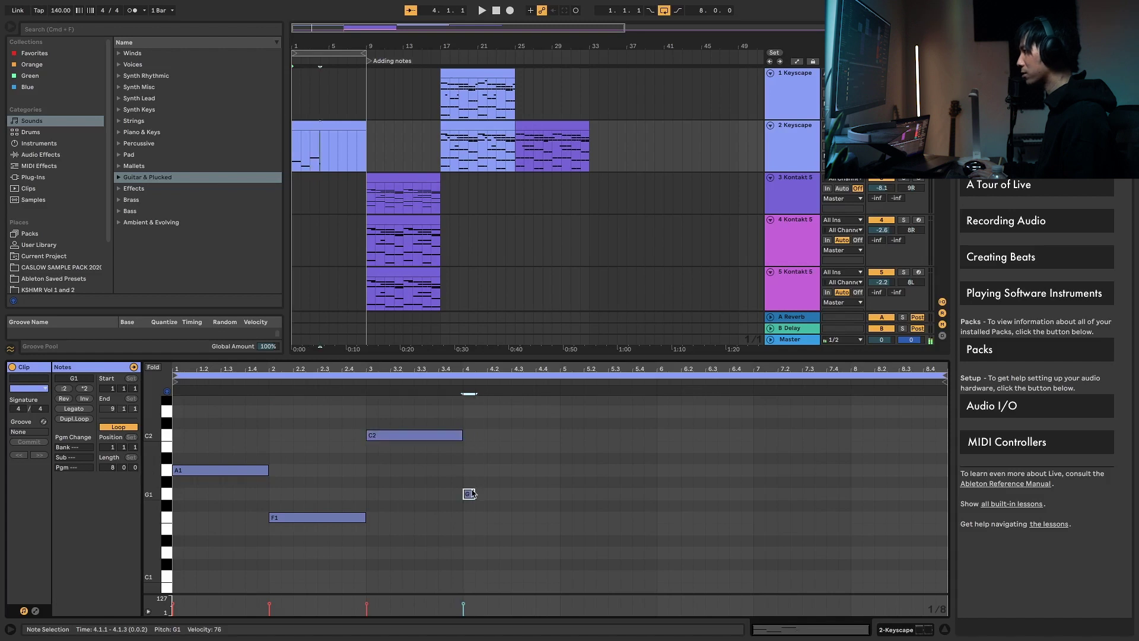
pyautogui.moveTo(474, 493); pyautogui.dragTo(559, 493)
pyautogui.press('space')
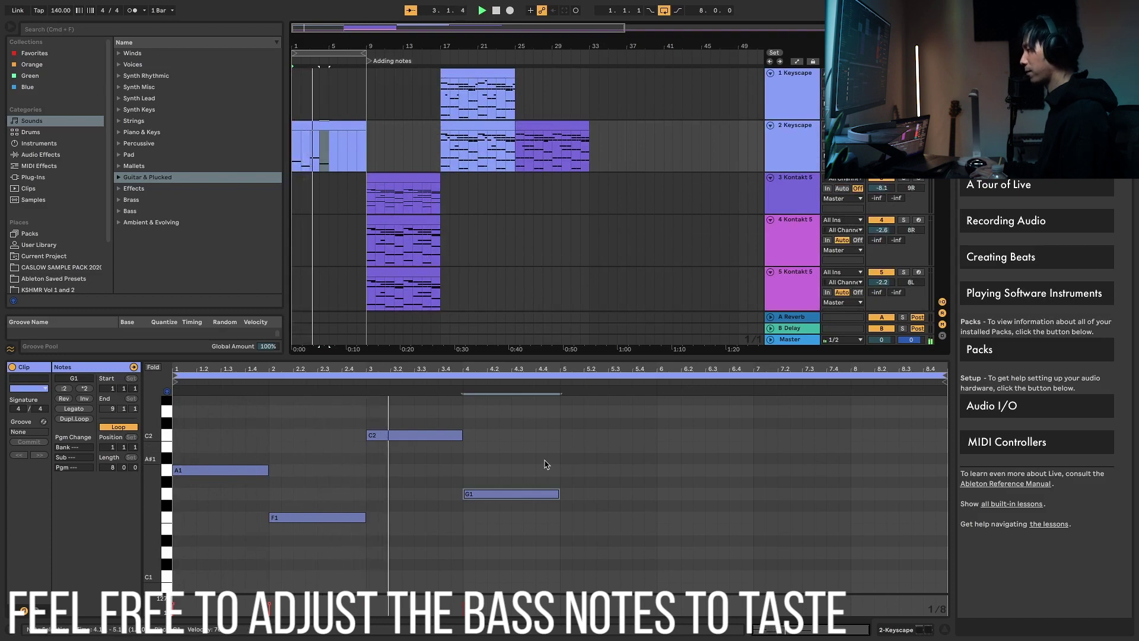
pyautogui.scroll(2, 545, 464)
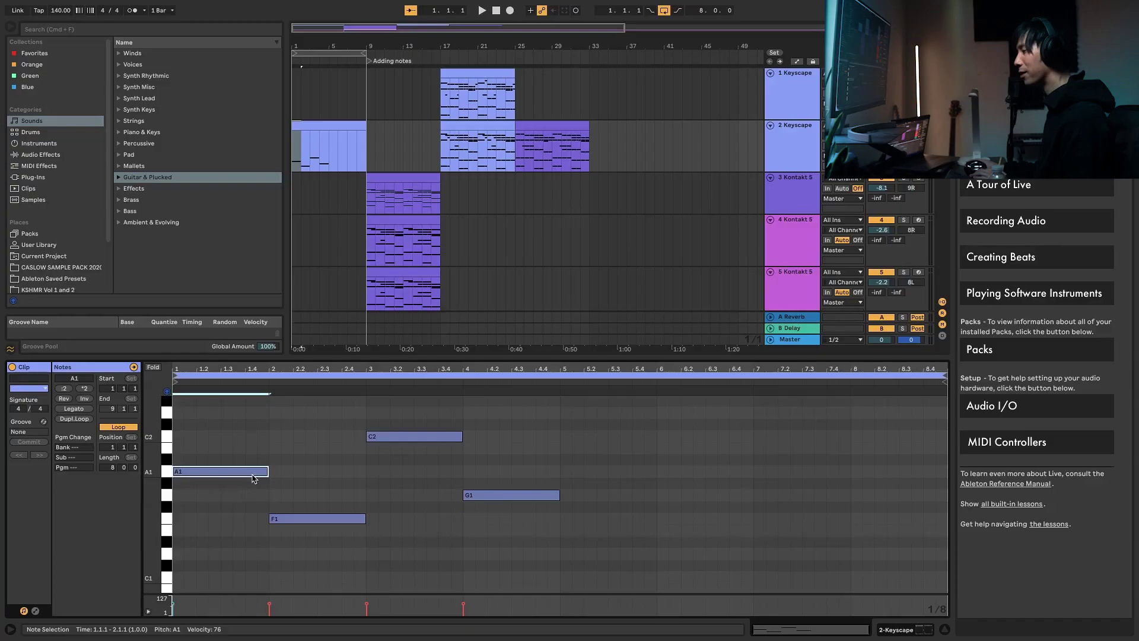
# - Rearrange the bass line to F1 in bar 1, C2 in bar 2 and A1 in bar 3, and play it back
pyautogui.moveTo(254, 477); pyautogui.dragTo(255, 518)
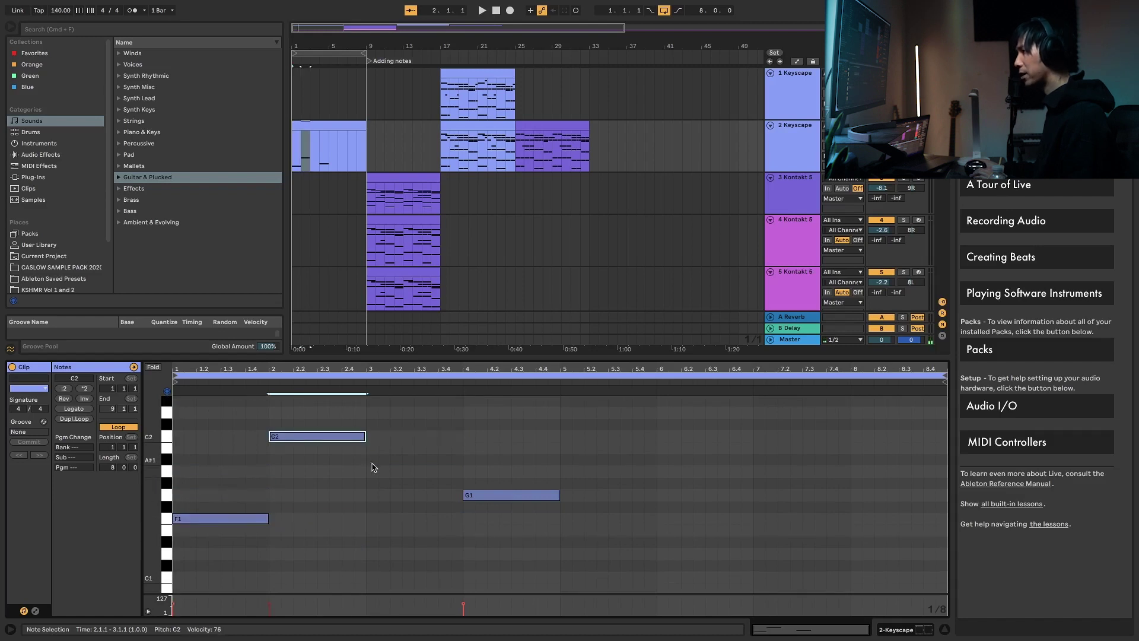
pyautogui.doubleClick(371, 472)
pyautogui.moveTo(376, 471); pyautogui.dragTo(459, 471)
pyautogui.press('space')
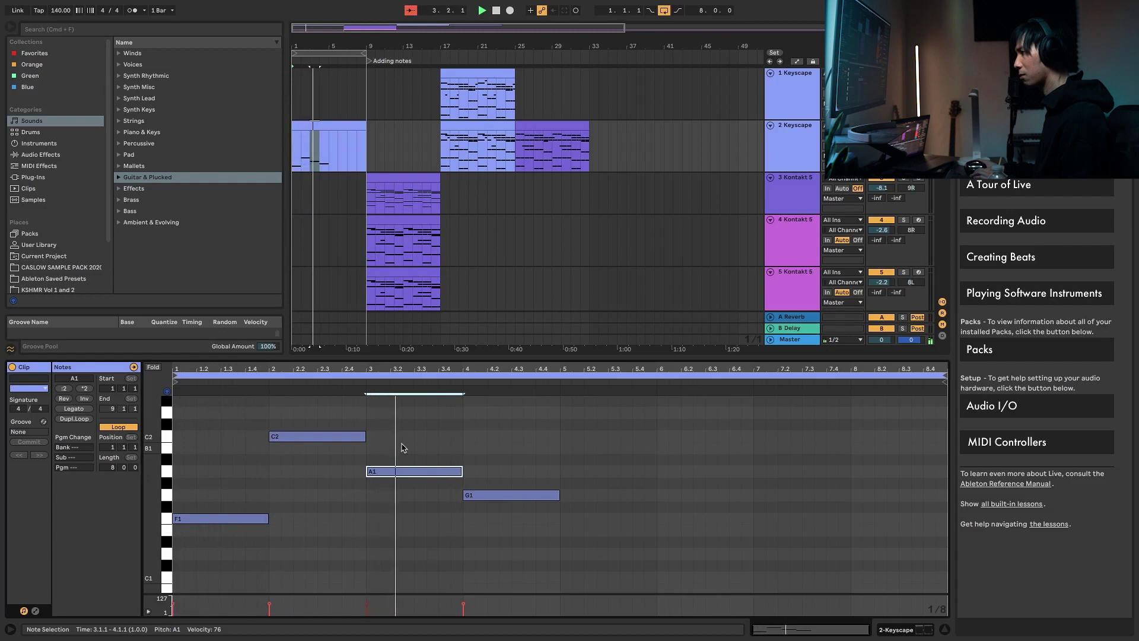
pyautogui.scroll(2, 402, 457)
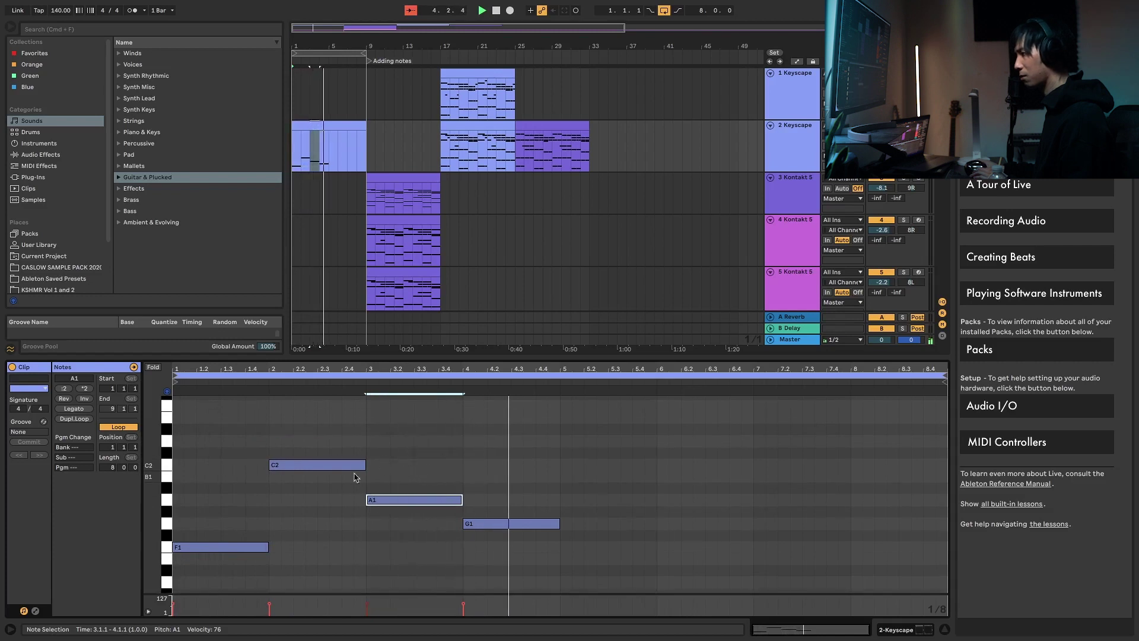
# - Lower the bass notes in bars 1 and 2 to D1 and F1
pyautogui.click(249, 527)
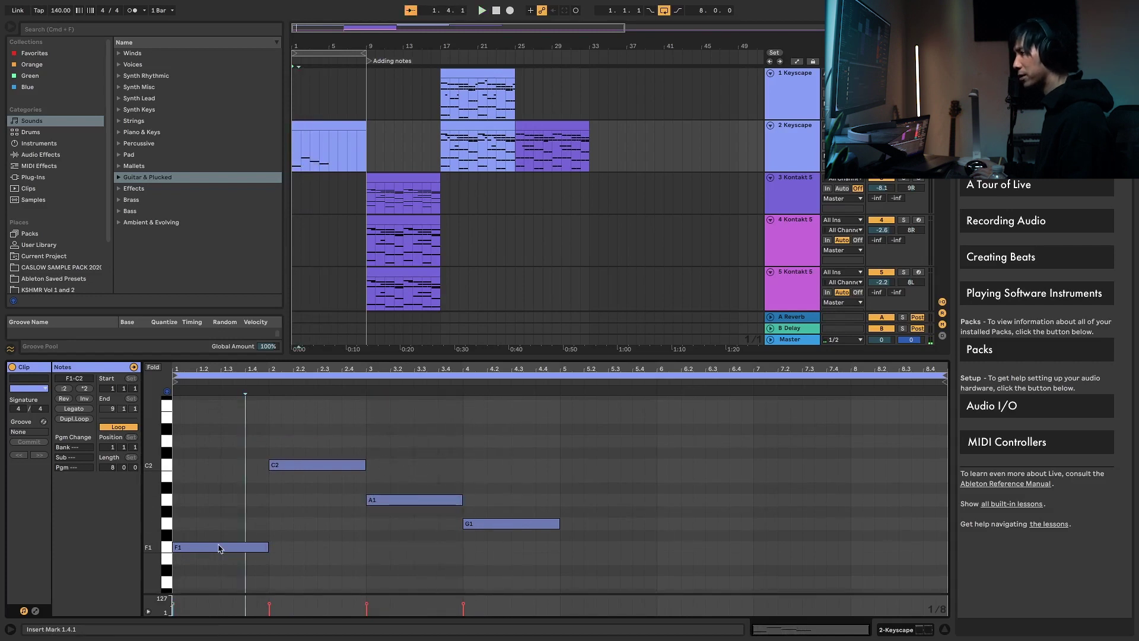
pyautogui.moveTo(219, 548); pyautogui.dragTo(216, 590)
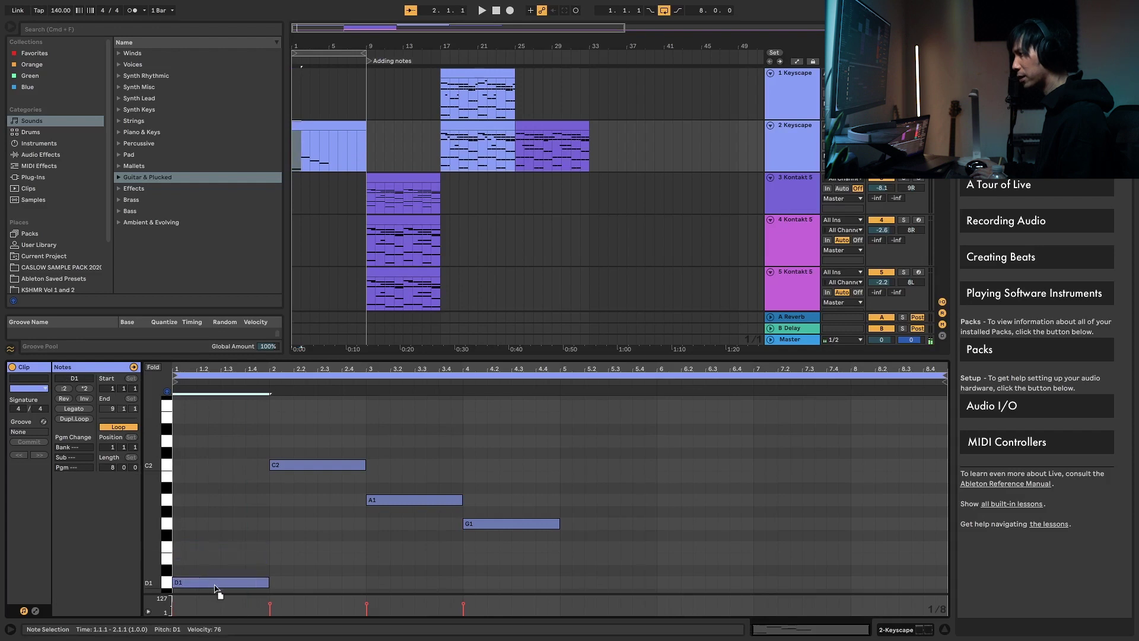
pyautogui.scroll(-2, 328, 472)
pyautogui.moveTo(344, 440); pyautogui.dragTo(356, 515)
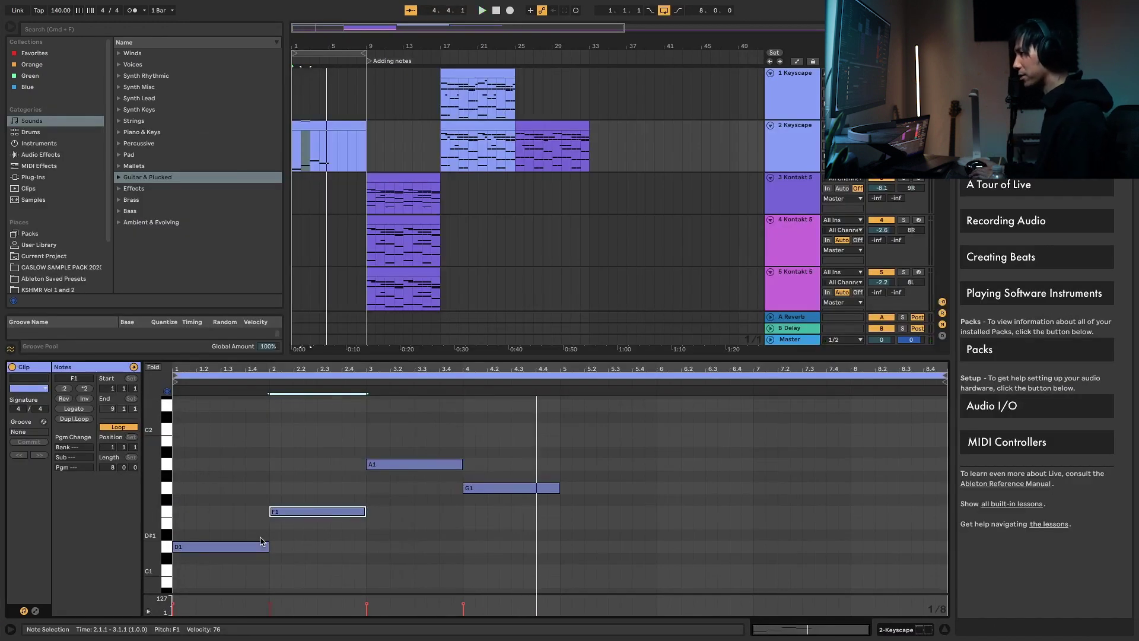
# - Set the bass notes in bars 2 and 3 to A1 and C2, and play back the line
pyautogui.moveTo(333, 513); pyautogui.dragTo(335, 466)
pyautogui.moveTo(394, 467); pyautogui.dragTo(396, 572)
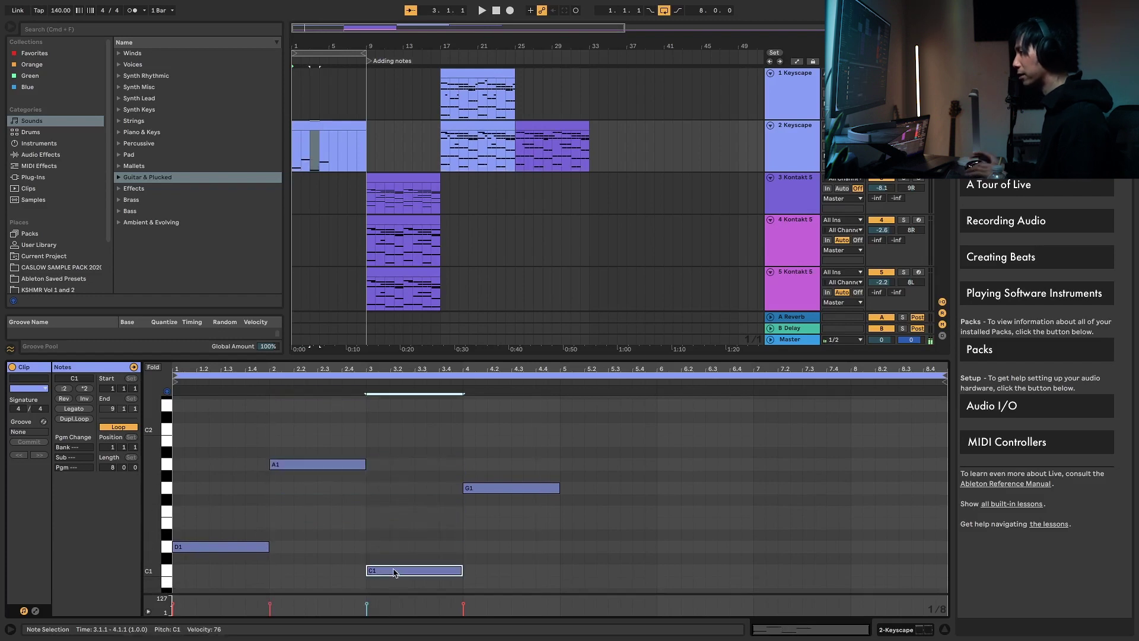
pyautogui.hotkey('shift', 'Up')
pyautogui.press('space')
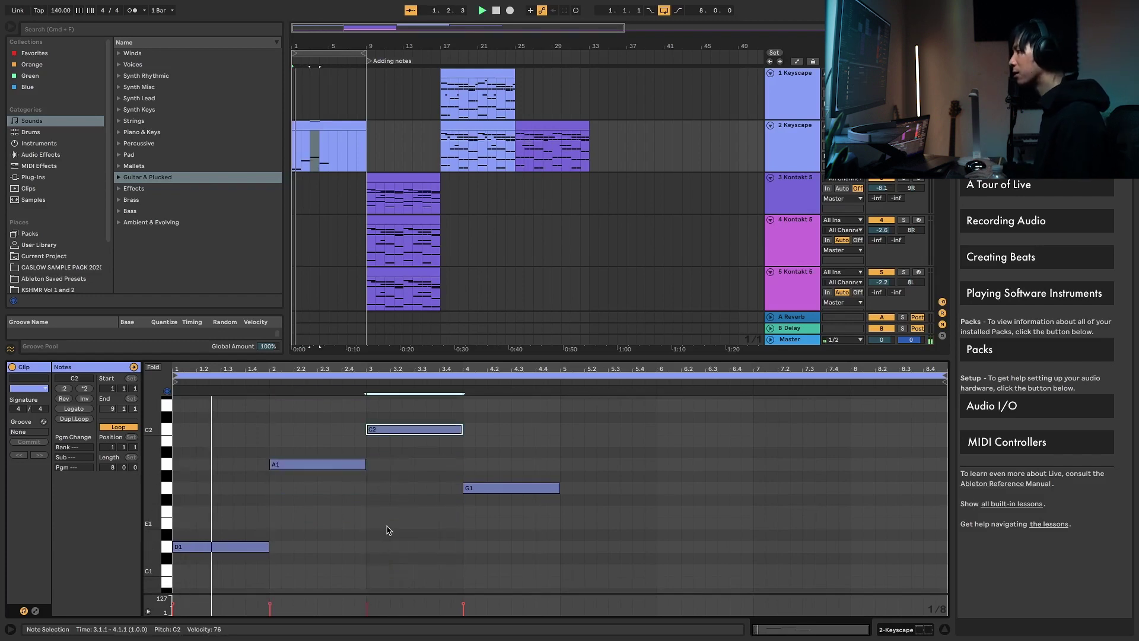
pyautogui.scroll(1, 389, 530)
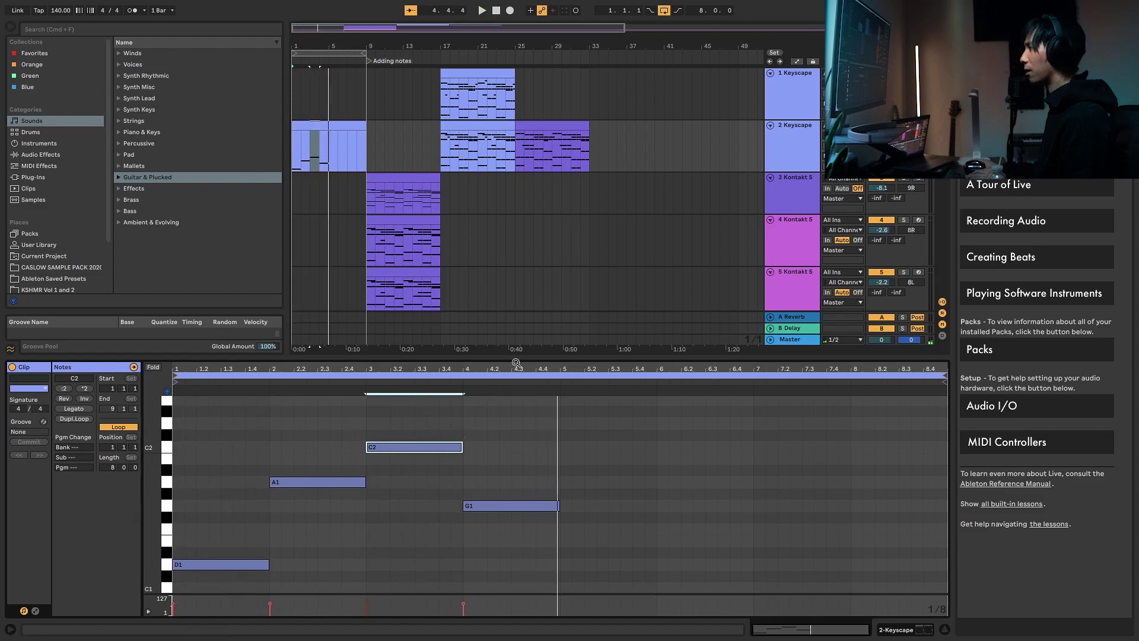
# - Enlarge the MIDI editor further, draw a one-bar C3 note in bar 1 and duplicate it through bars 2 to 4
pyautogui.moveTo(532, 356); pyautogui.dragTo(522, 281)
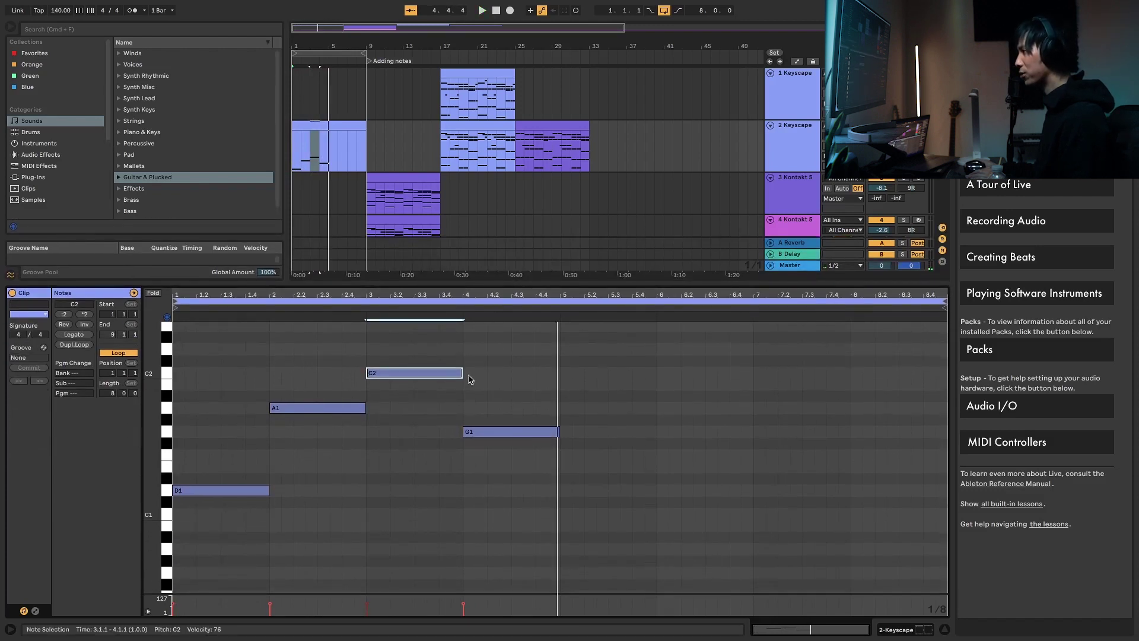
pyautogui.scroll(5, 471, 379)
pyautogui.scroll(-2, 356, 403)
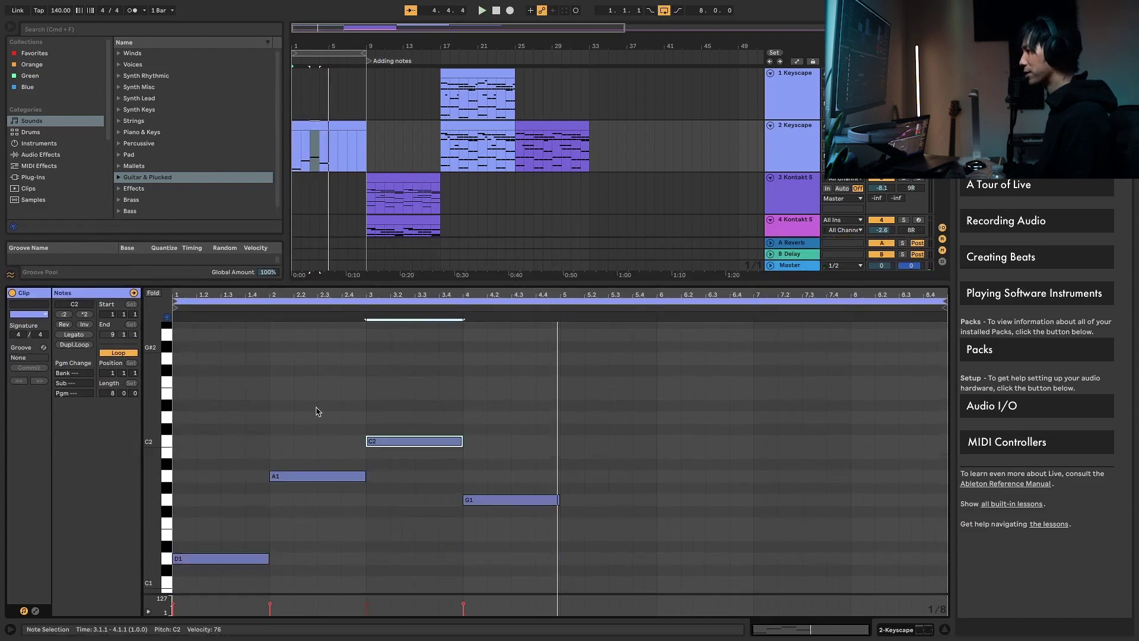
pyautogui.scroll(2, 318, 412)
pyautogui.scroll(-2, 279, 451)
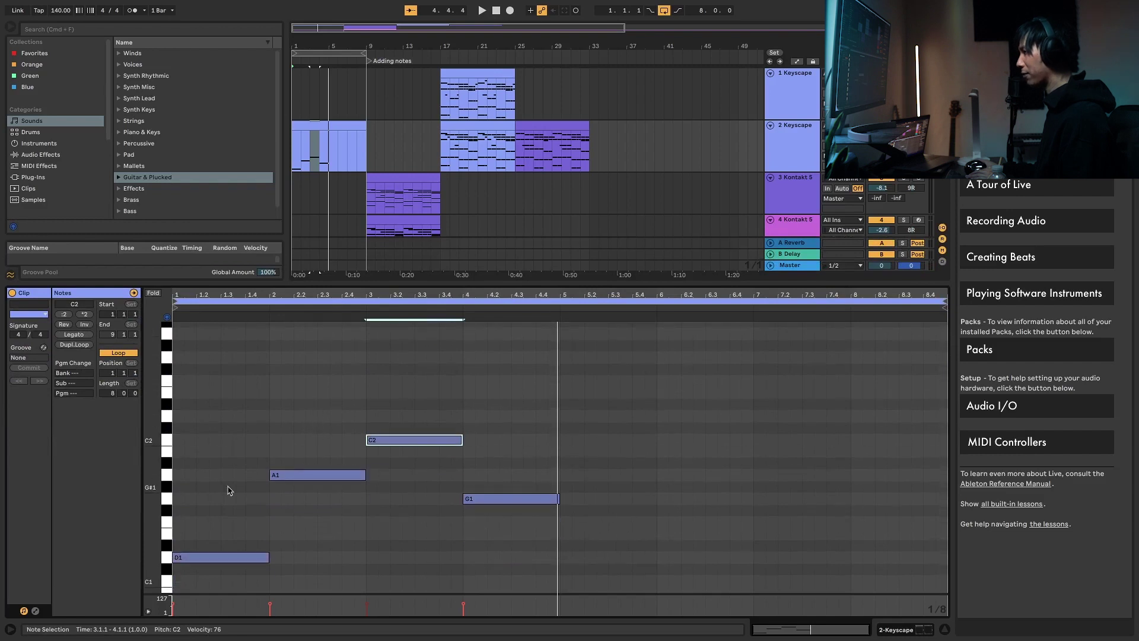
pyautogui.scroll(3, 259, 529)
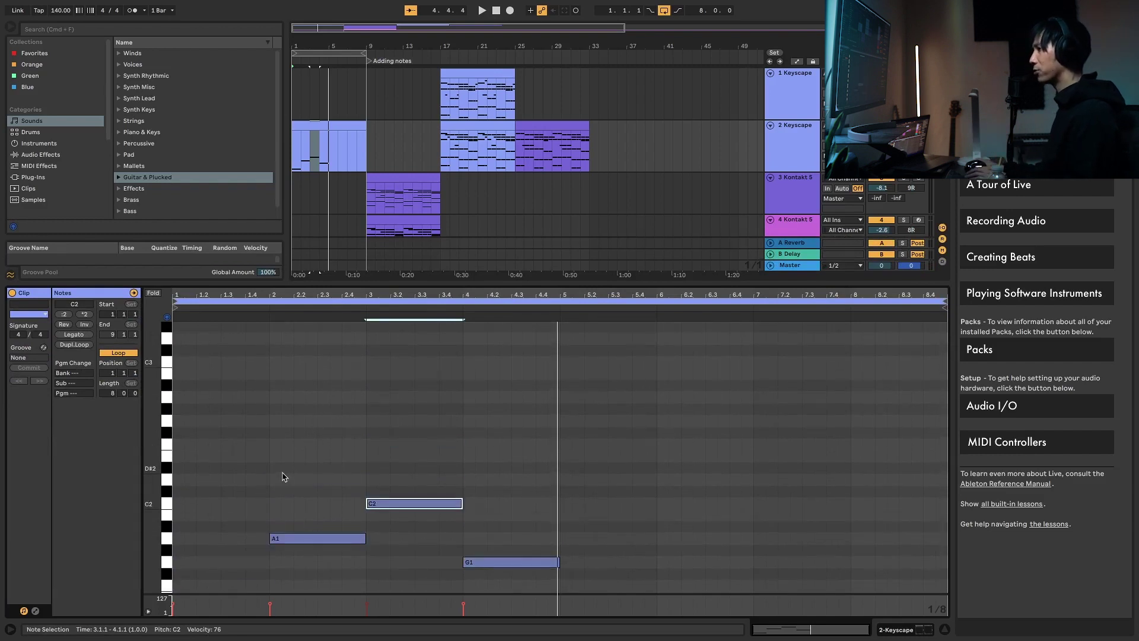
pyautogui.click(184, 392)
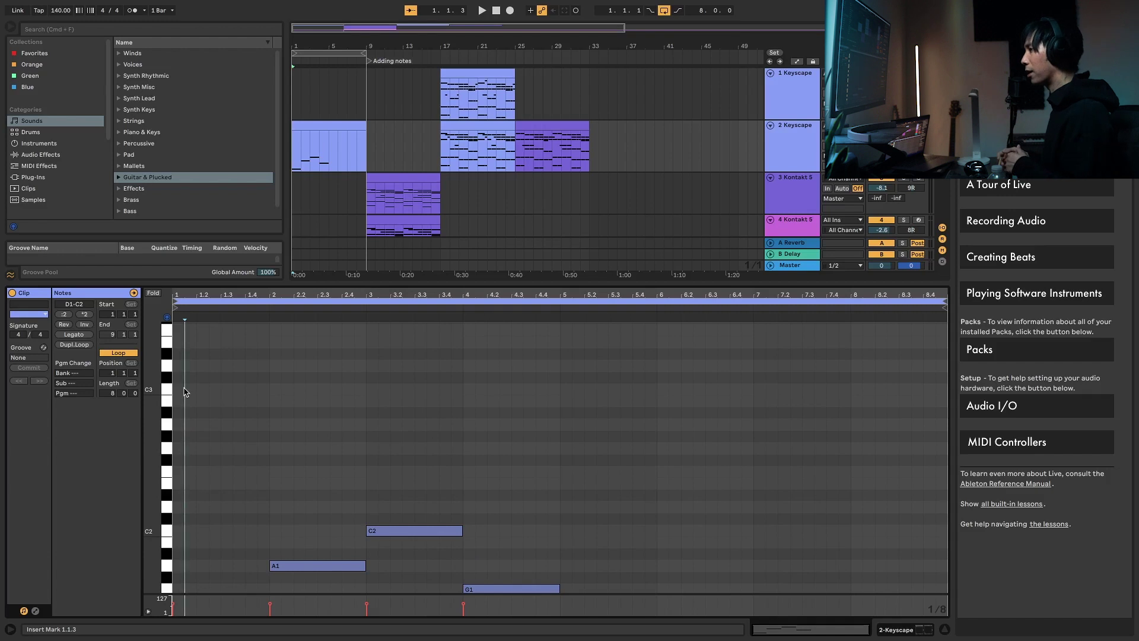
pyautogui.doubleClick(180, 389)
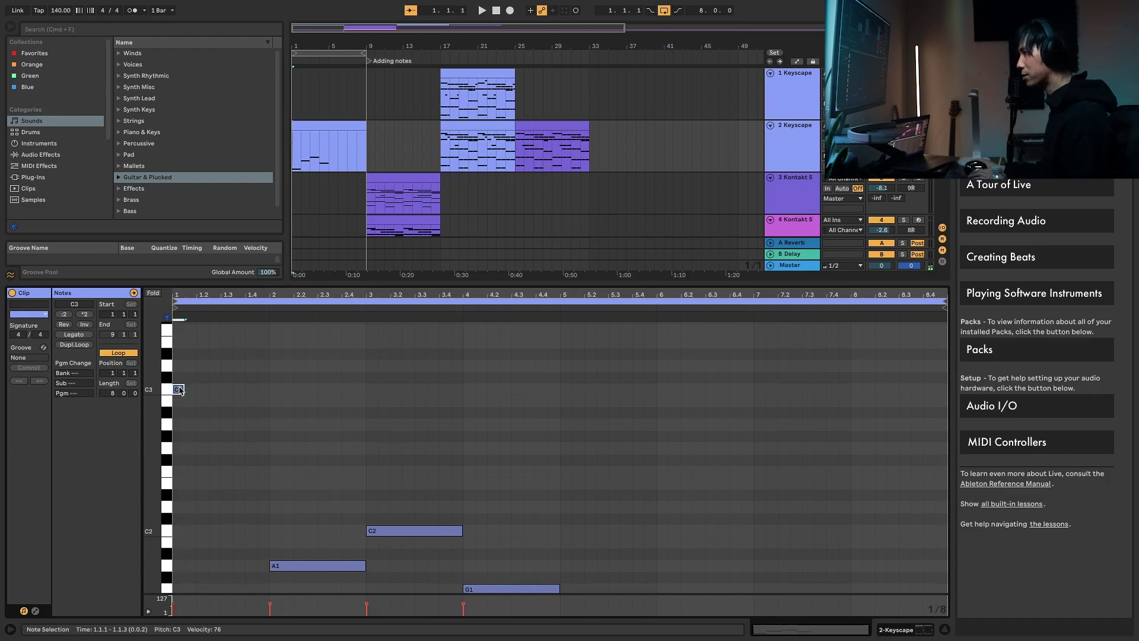
pyautogui.moveTo(182, 388); pyautogui.dragTo(267, 386)
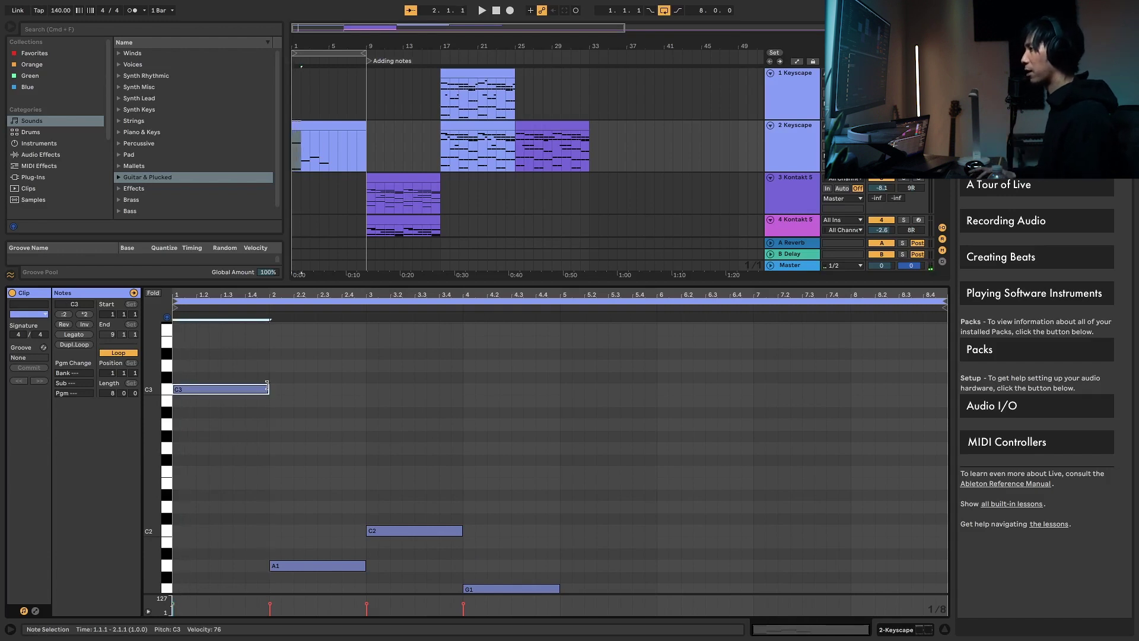
pyautogui.hotkey('ctrl', 'd')
pyautogui.hotkey('ctrl', 'd')
pyautogui.hotkey('ctrl', 'd')
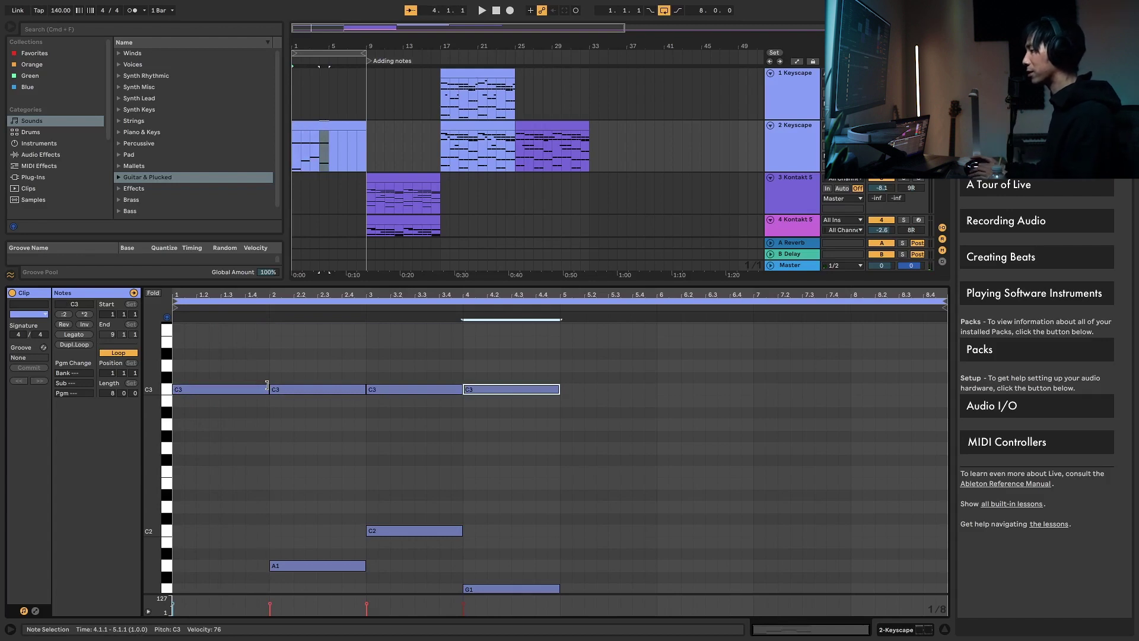
# - Play back the clip and examine how the bass notes sit beneath the repeated C3 notes
pyautogui.scroll(-2, 265, 408)
pyautogui.press('space')
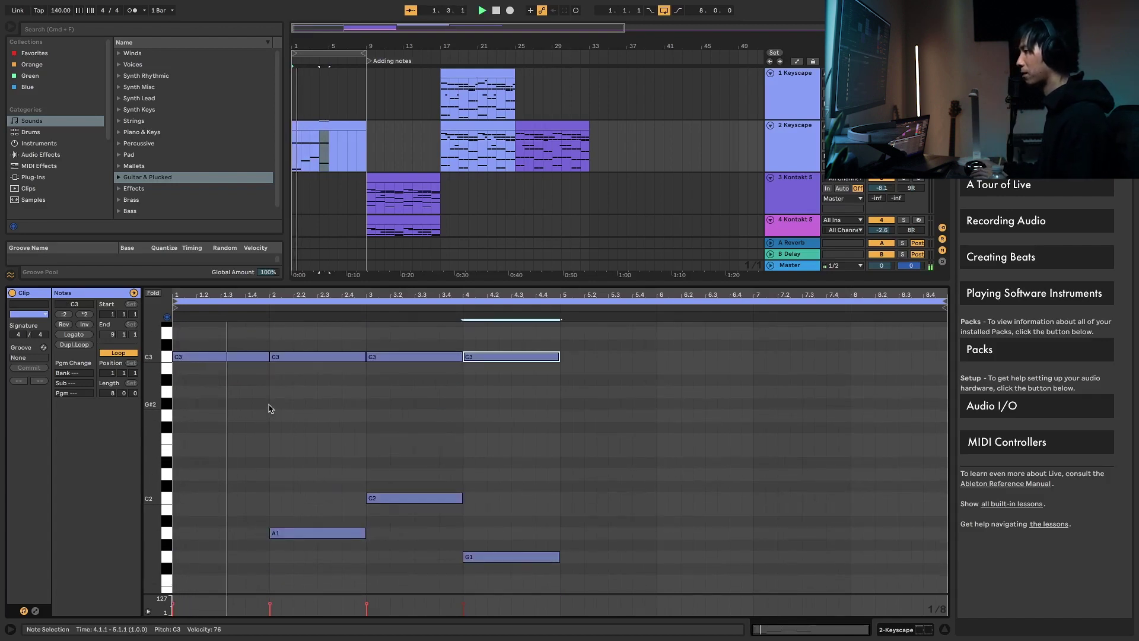
pyautogui.scroll(3, 285, 411)
pyautogui.scroll(-5, 288, 410)
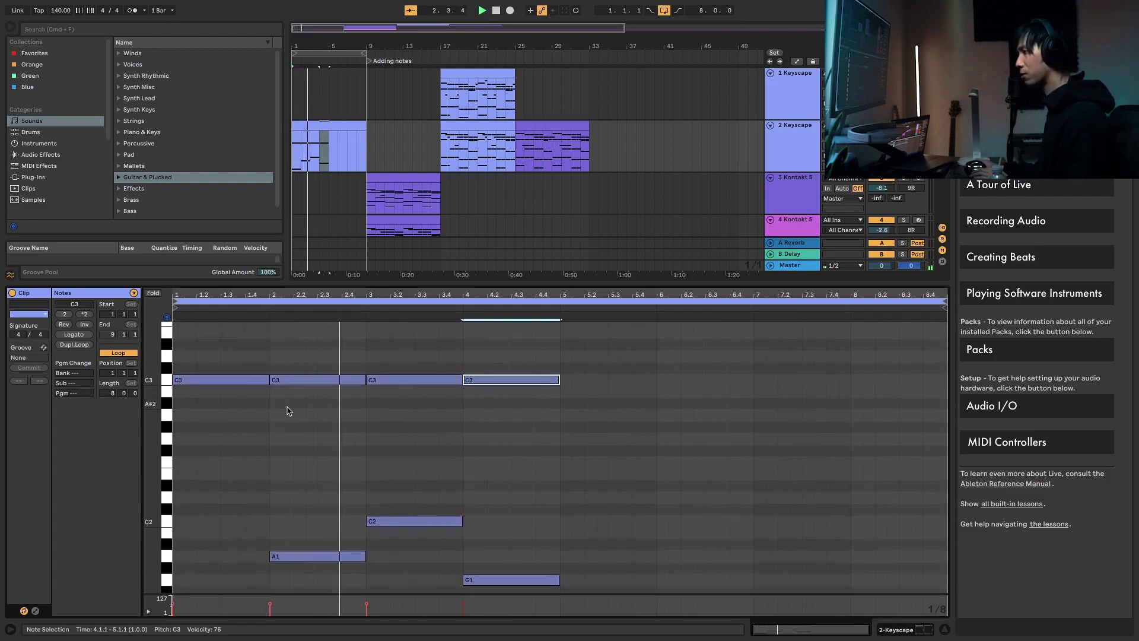
pyautogui.scroll(1, 297, 411)
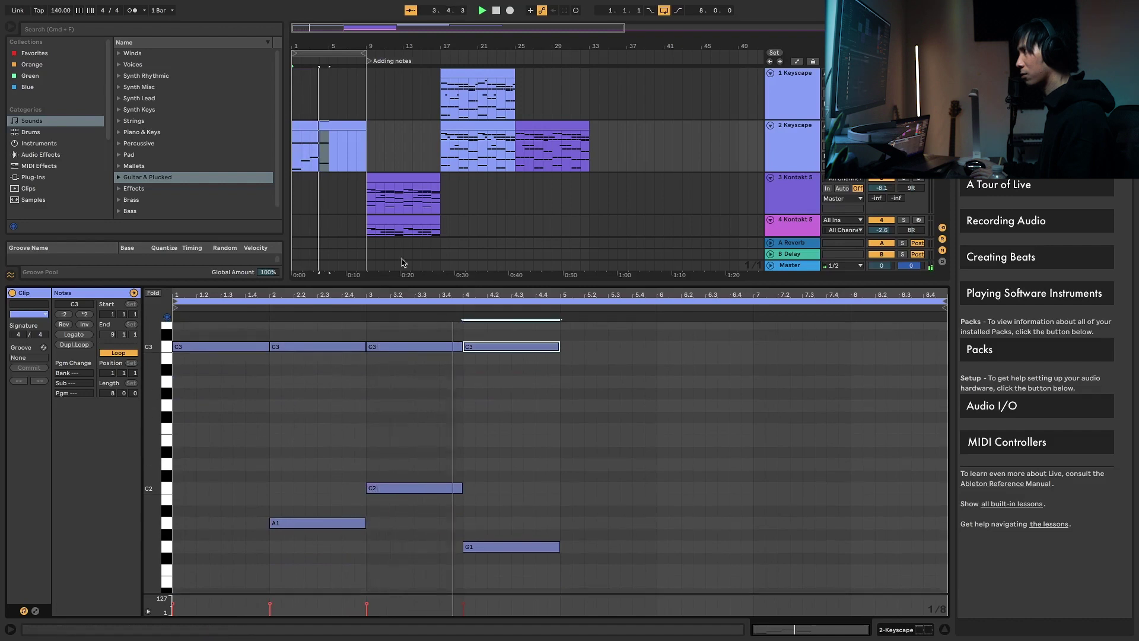
pyautogui.click(409, 488)
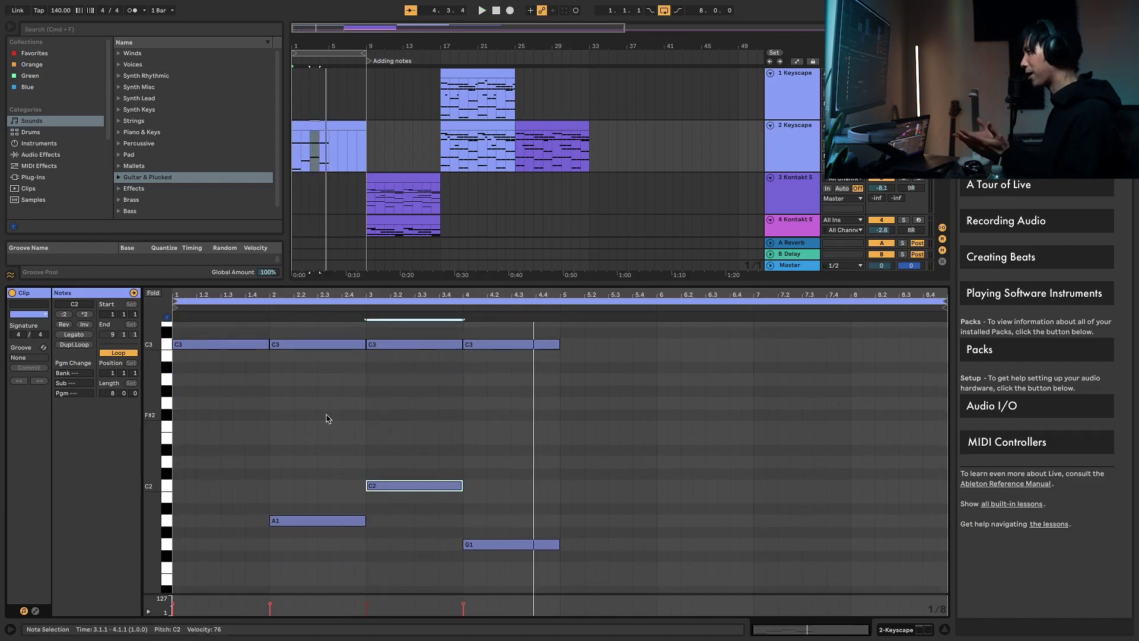
pyautogui.scroll(-2, 428, 438)
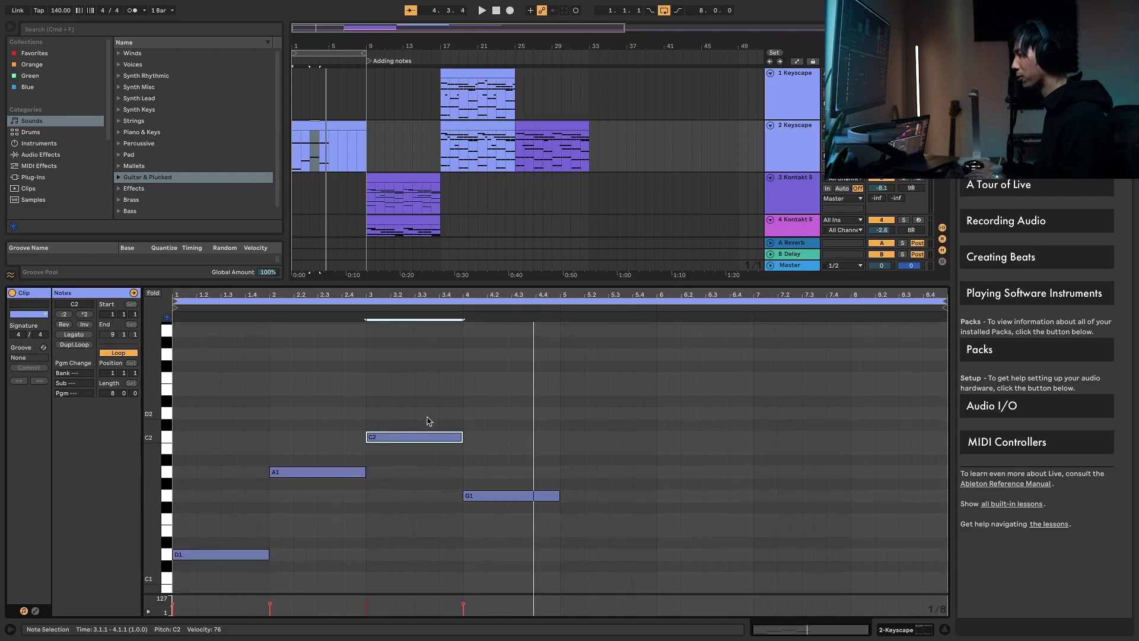
pyautogui.scroll(3, 515, 393)
pyautogui.scroll(-1, 516, 393)
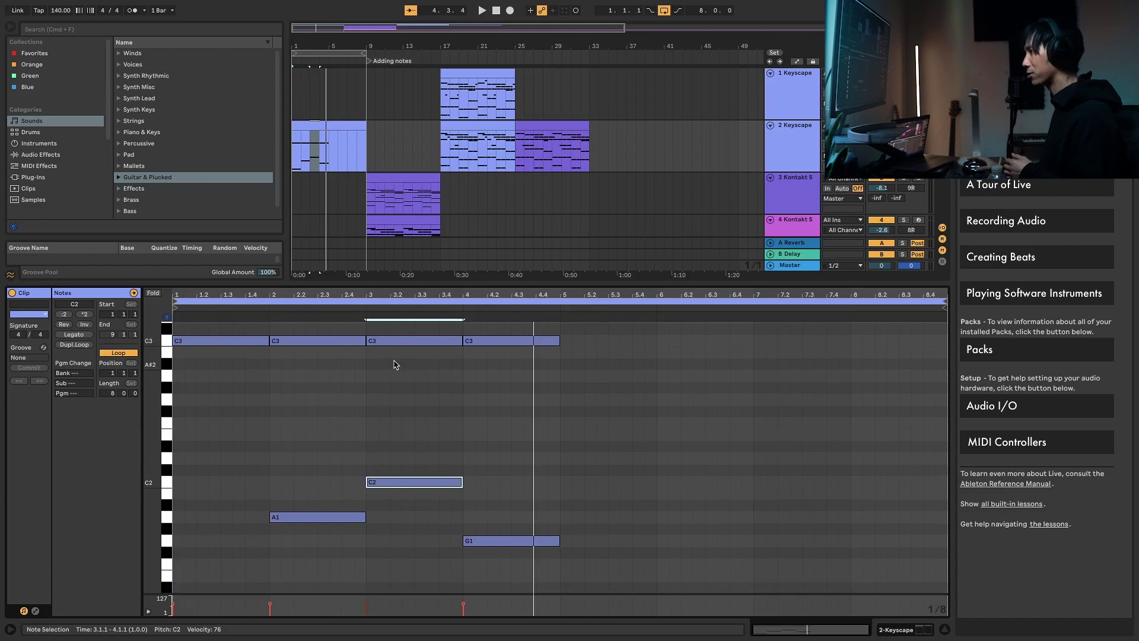
pyautogui.scroll(-3, 271, 552)
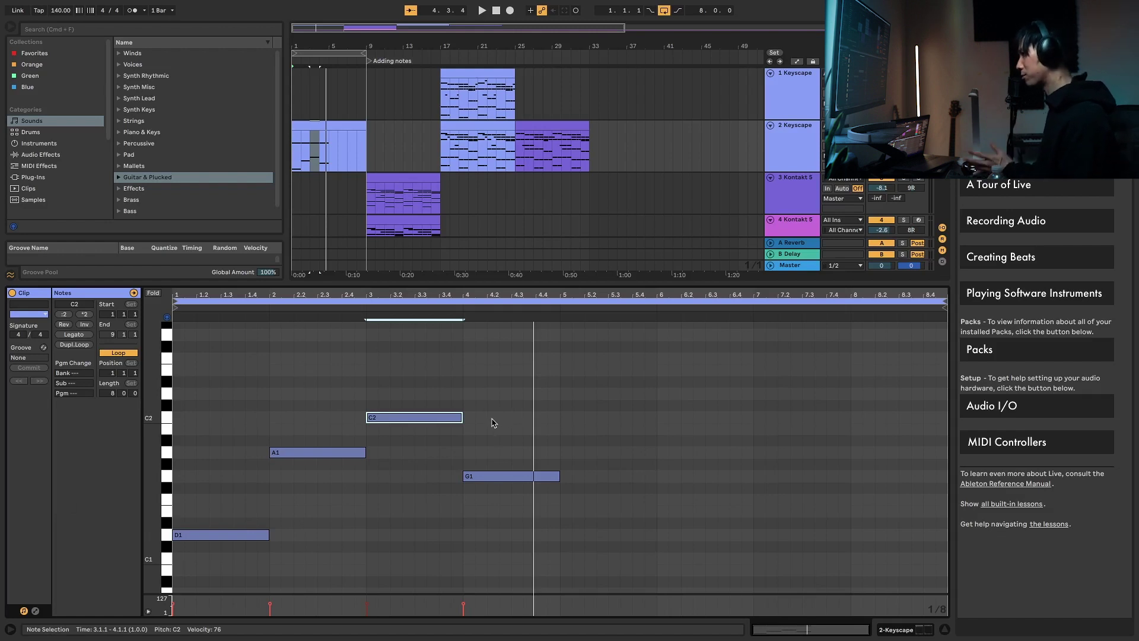
pyautogui.scroll(1, 490, 421)
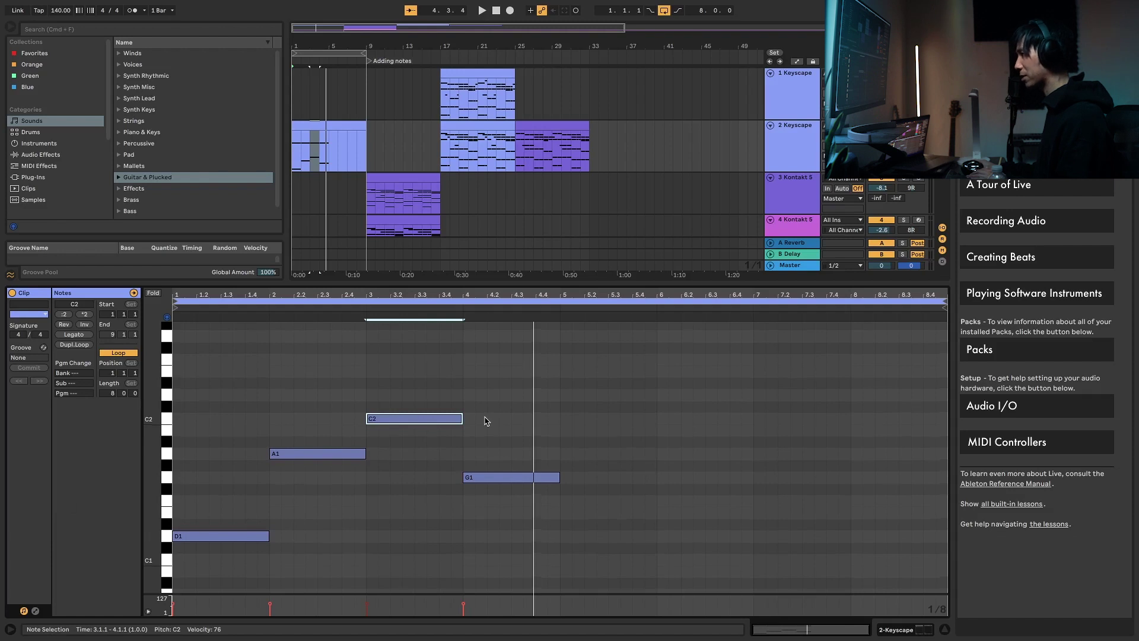
pyautogui.scroll(3, 485, 421)
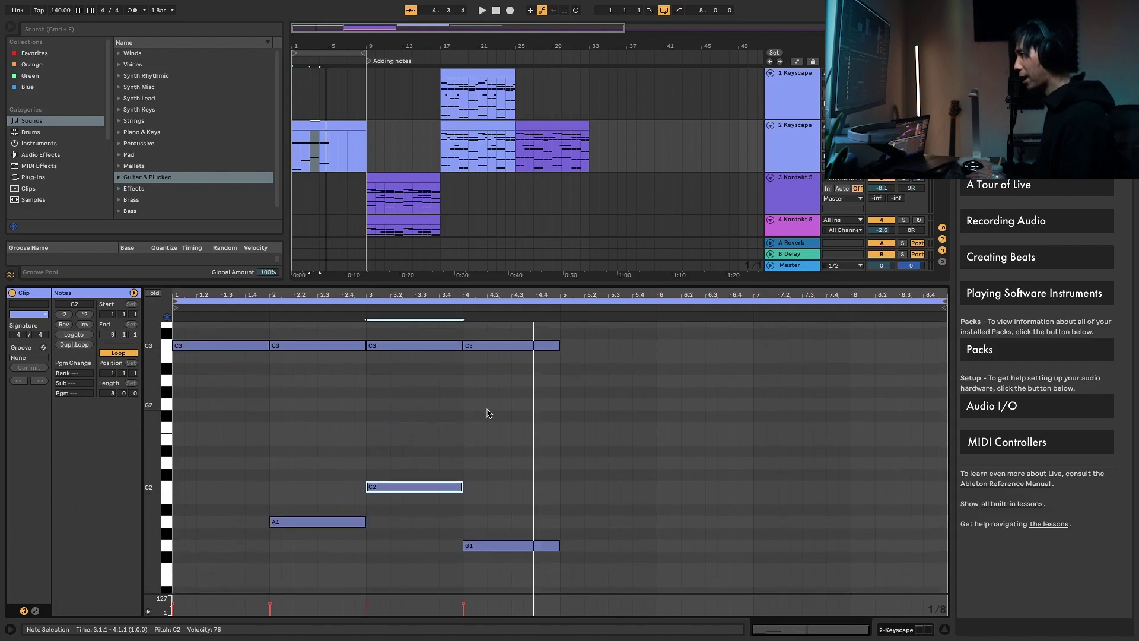
# - Copy the four bass notes up a fifth, adding A1, E2, G2 and D2 in bars 1 to 4
pyautogui.scroll(-1, 420, 384)
pyautogui.moveTo(491, 394); pyautogui.dragTo(198, 595)
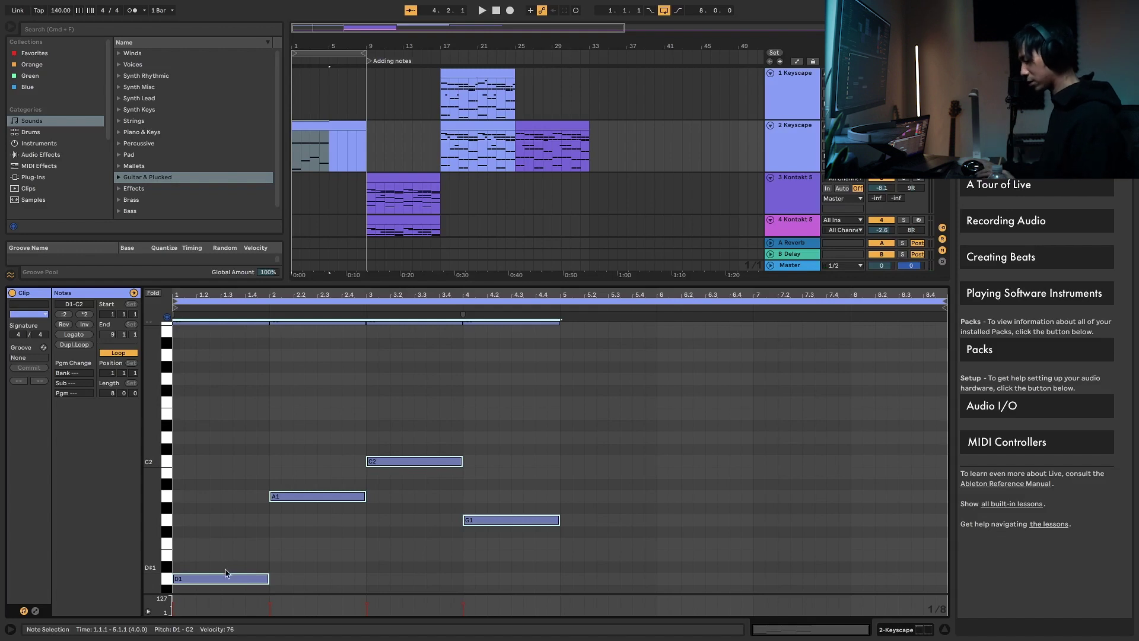
pyautogui.moveTo(227, 575); pyautogui.dragTo(233, 497)
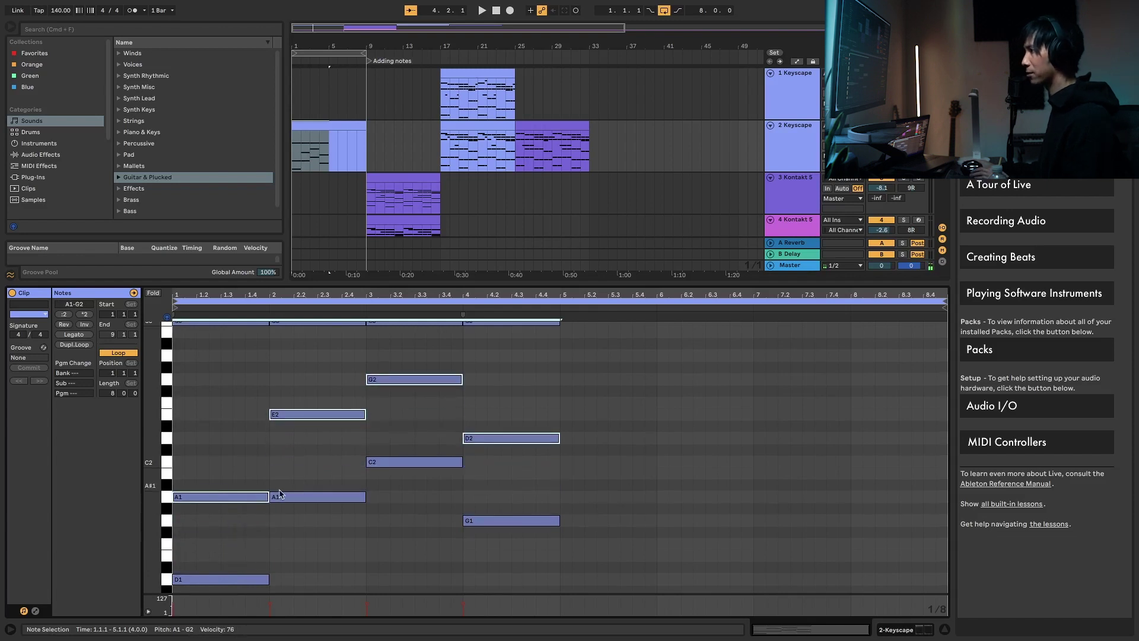
# - Play back the four bars with the added fifths and enlarge the MIDI editor further
pyautogui.scroll(3, 419, 391)
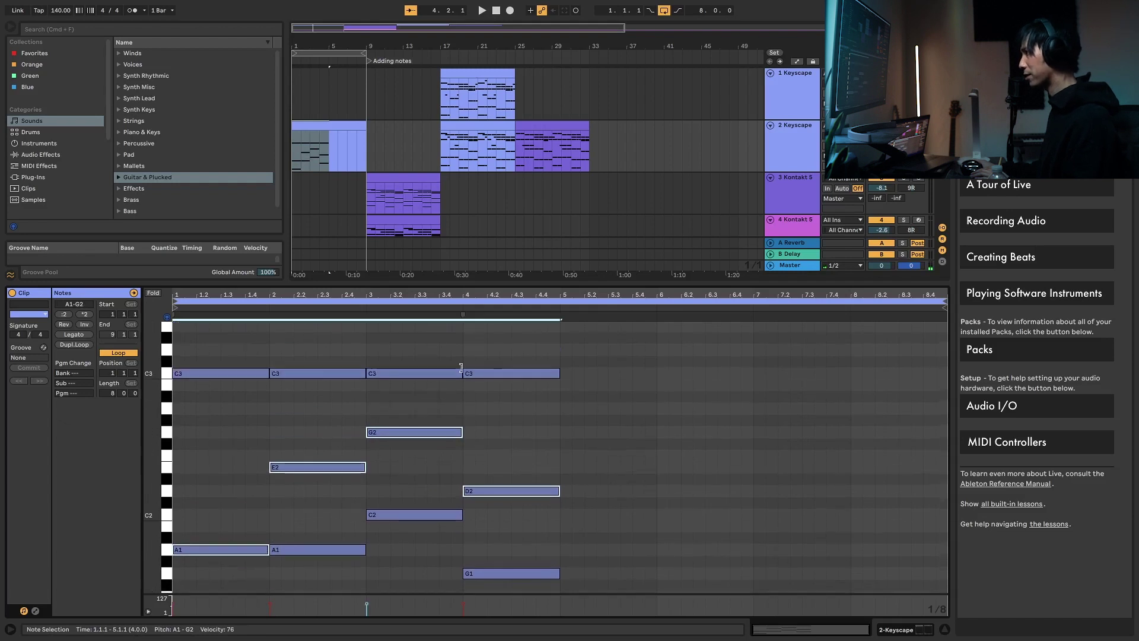
pyautogui.press('space')
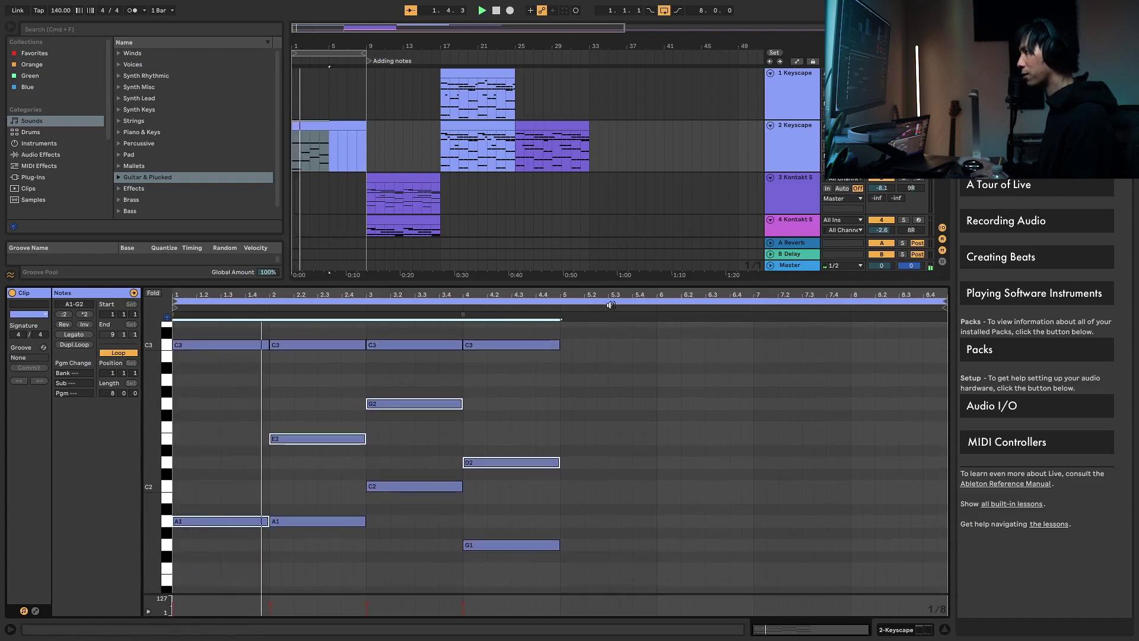
pyautogui.moveTo(623, 284); pyautogui.dragTo(622, 207)
pyautogui.scroll(2, 497, 380)
pyautogui.scroll(2, 497, 380)
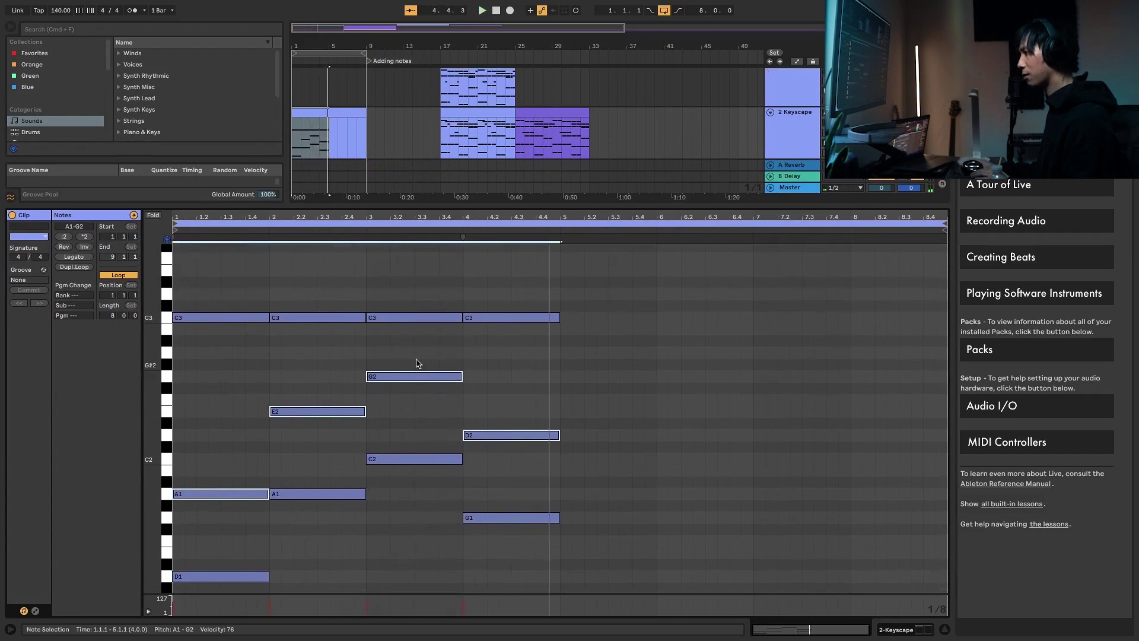
# - Move the C2 and G2 notes in bar 3 down an octave to C1 and G1
pyautogui.click(414, 375)
pyautogui.keyDown('shift'); pyautogui.click(409, 459); pyautogui.keyUp('shift')
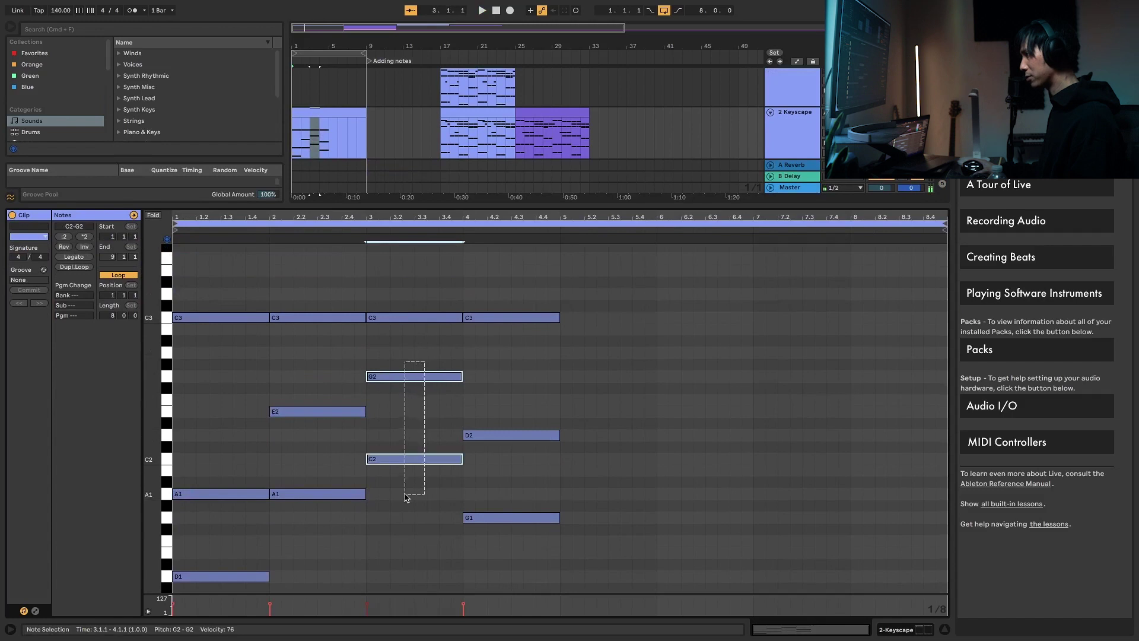
pyautogui.hotkey('shift', 'Down')
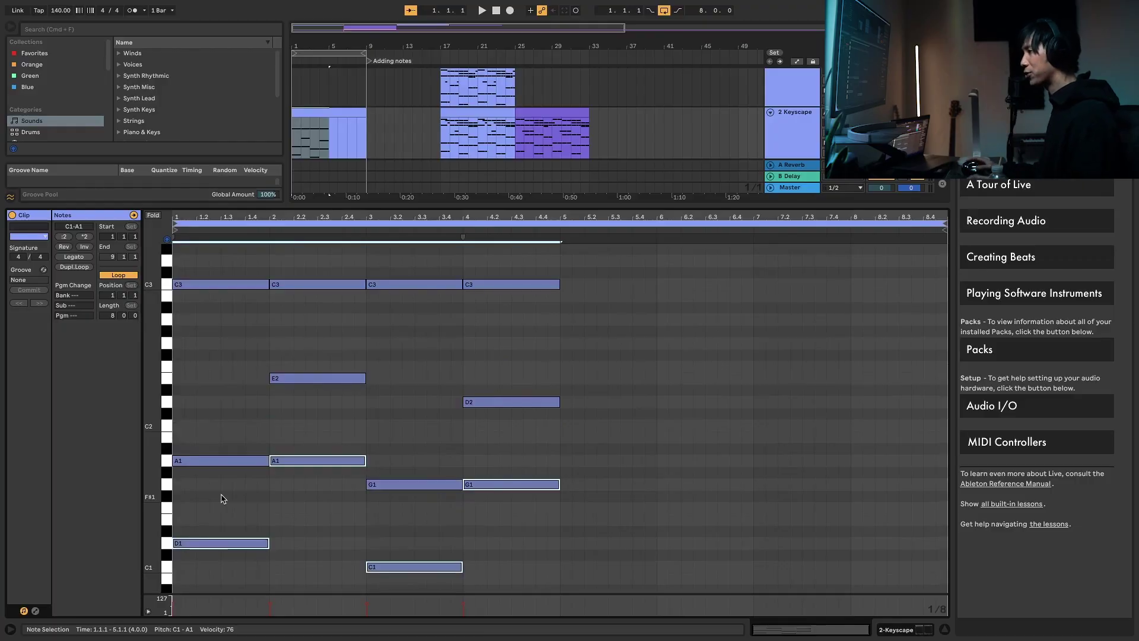
# - Copy the four bass notes up four semitones, adding F#1, C#2, E1 and B1 in bars 1 to 4
pyautogui.scroll(3, 221, 480)
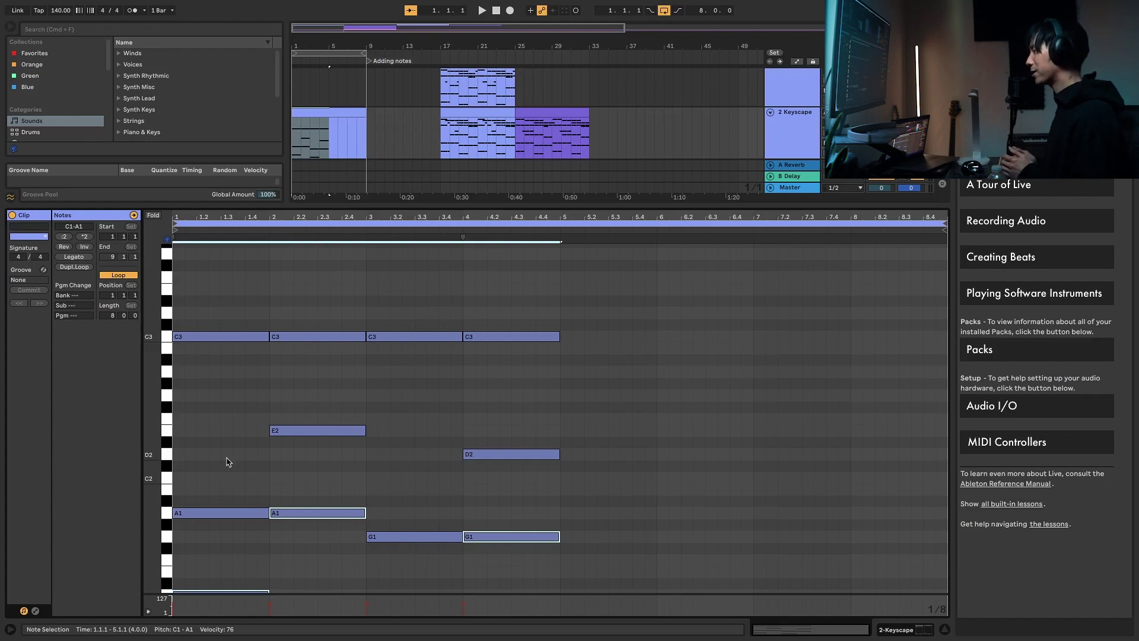
pyautogui.scroll(-3, 228, 462)
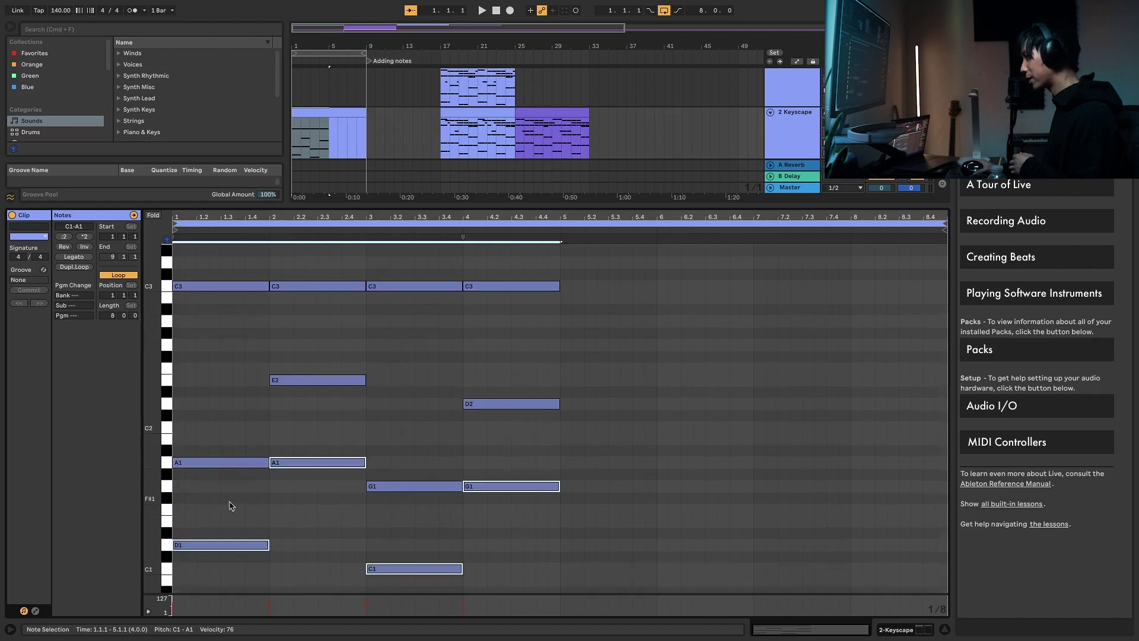
pyautogui.scroll(2, 281, 451)
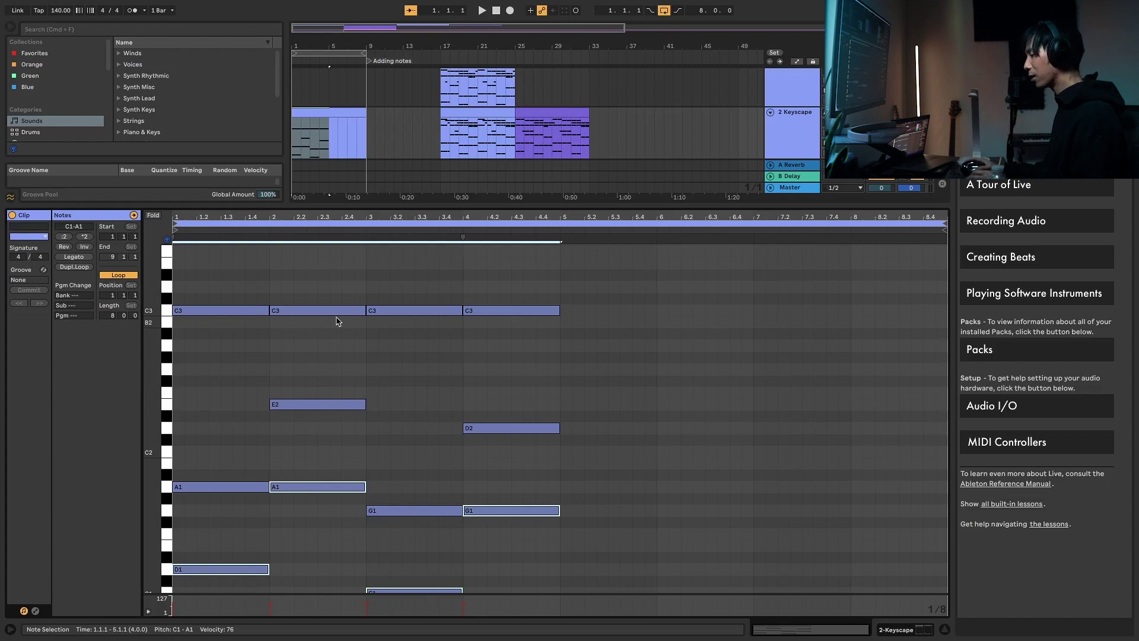
pyautogui.scroll(-1, 314, 391)
pyautogui.scroll(-1, 281, 444)
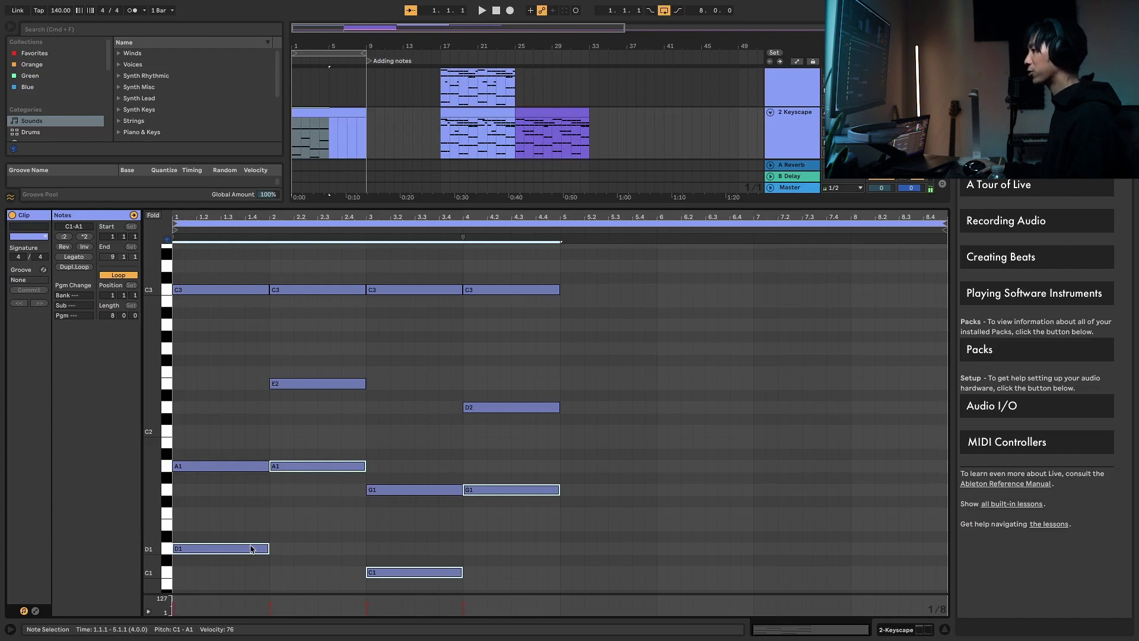
pyautogui.moveTo(251, 549); pyautogui.dragTo(254, 506)
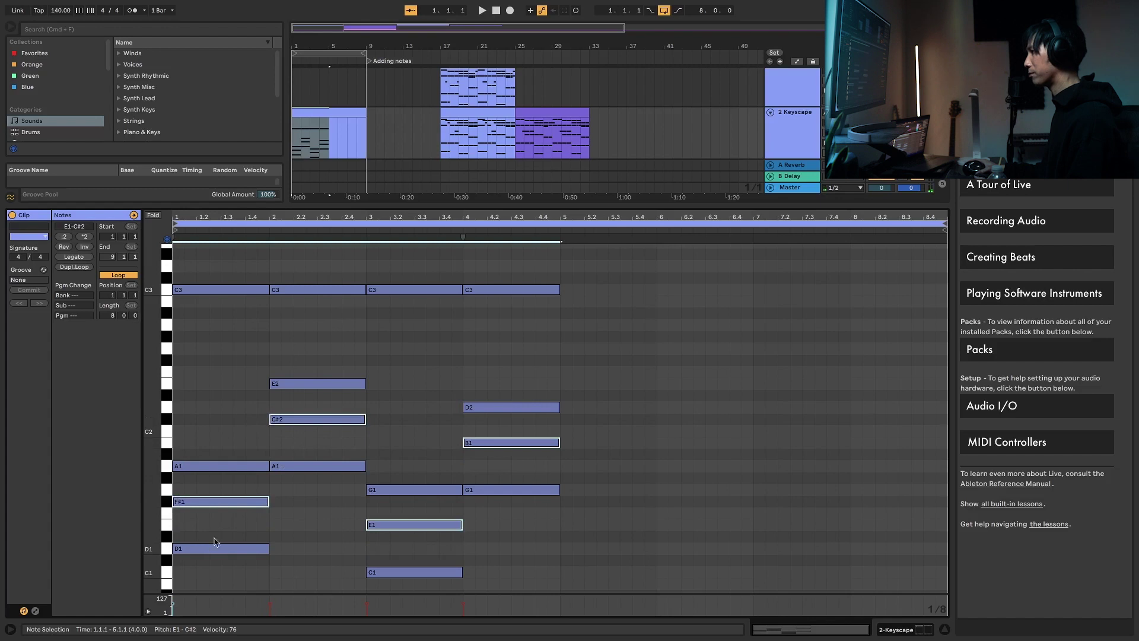
# - Examine the triads in bars 1 and 2 and play back the start of the clip to judge the added thirds
pyautogui.moveTo(302, 356); pyautogui.dragTo(276, 475)
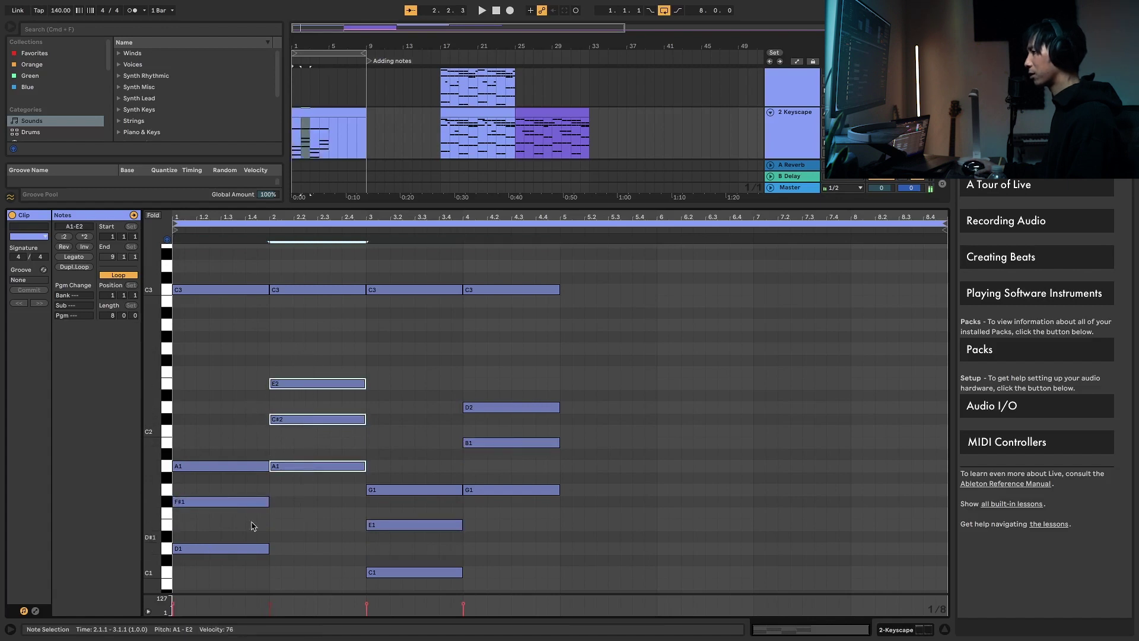
pyautogui.moveTo(235, 433); pyautogui.dragTo(265, 619)
pyautogui.click(281, 543)
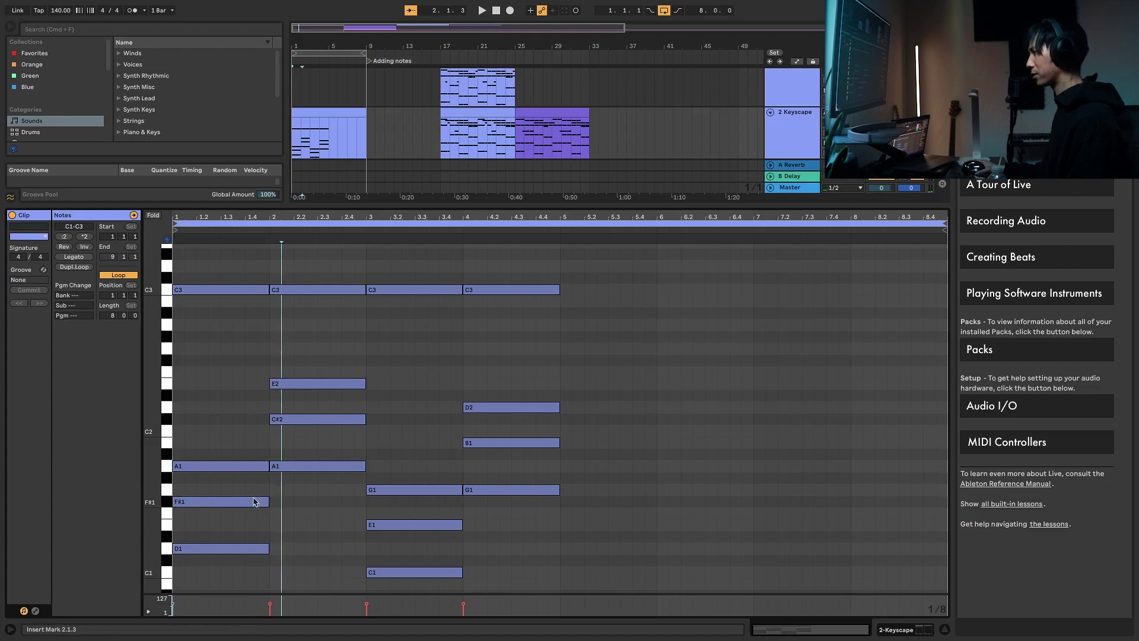
pyautogui.click(256, 501)
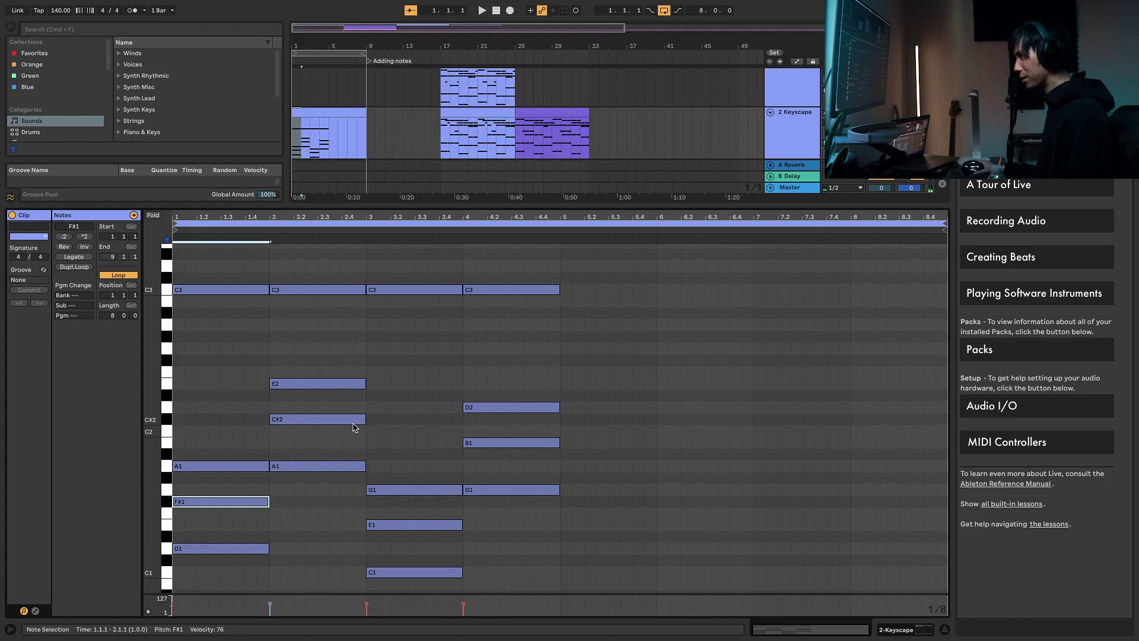
pyautogui.press('space')
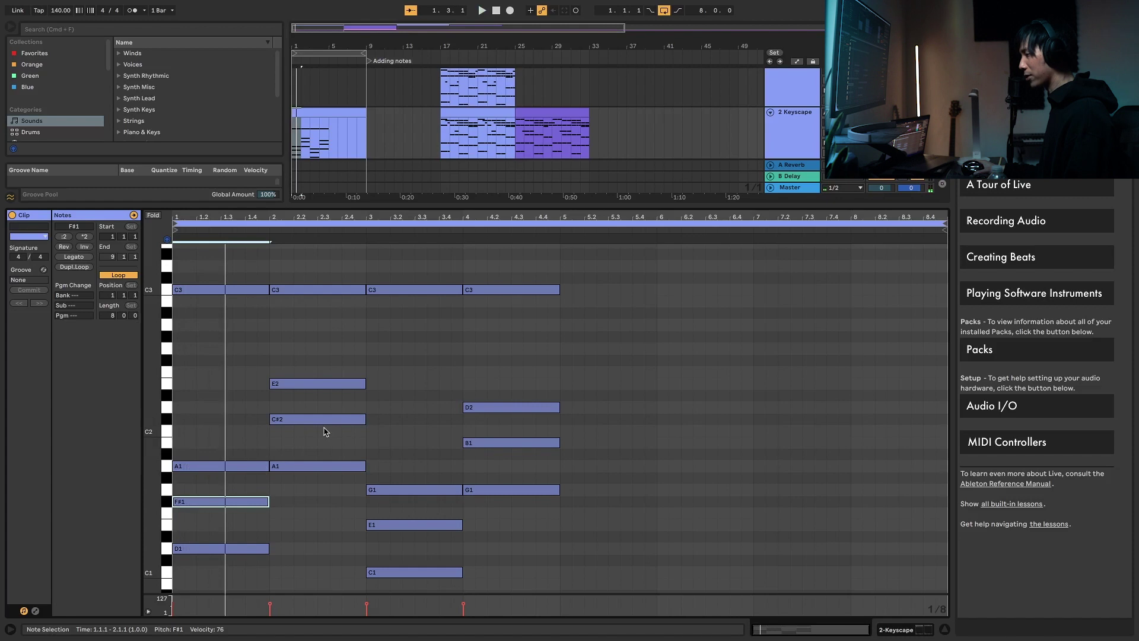
pyautogui.press('space')
pyautogui.moveTo(240, 429); pyautogui.dragTo(263, 553)
pyautogui.click(309, 468)
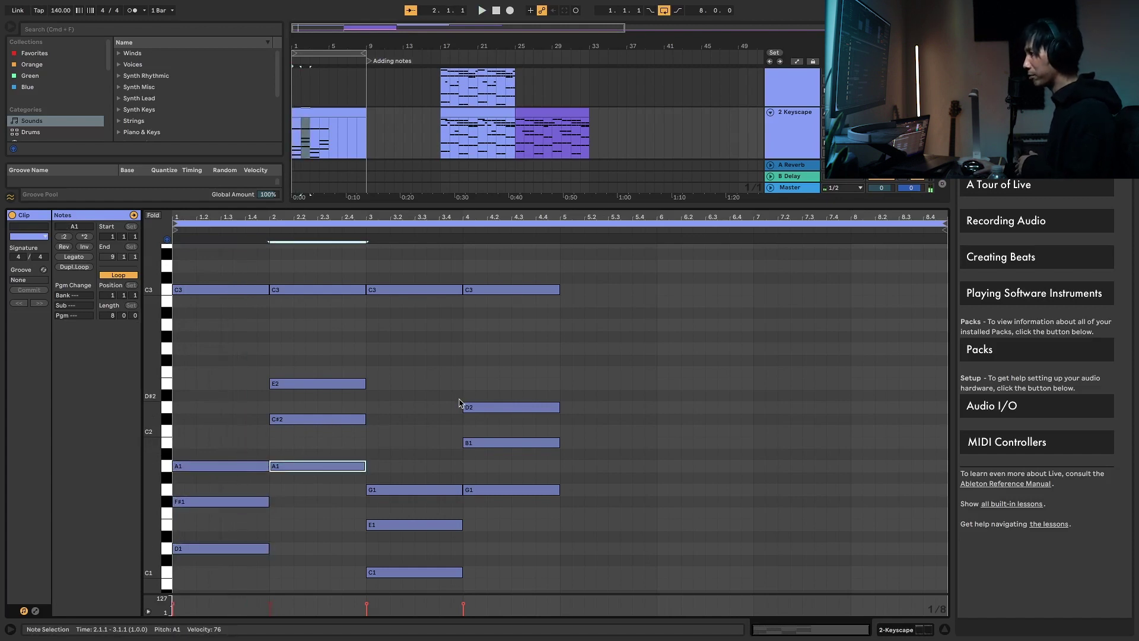
# - Lower the thirds in bars 1 and 2 by a semitone to F1 and C2, and check the bar 3 triad
pyautogui.click(217, 501)
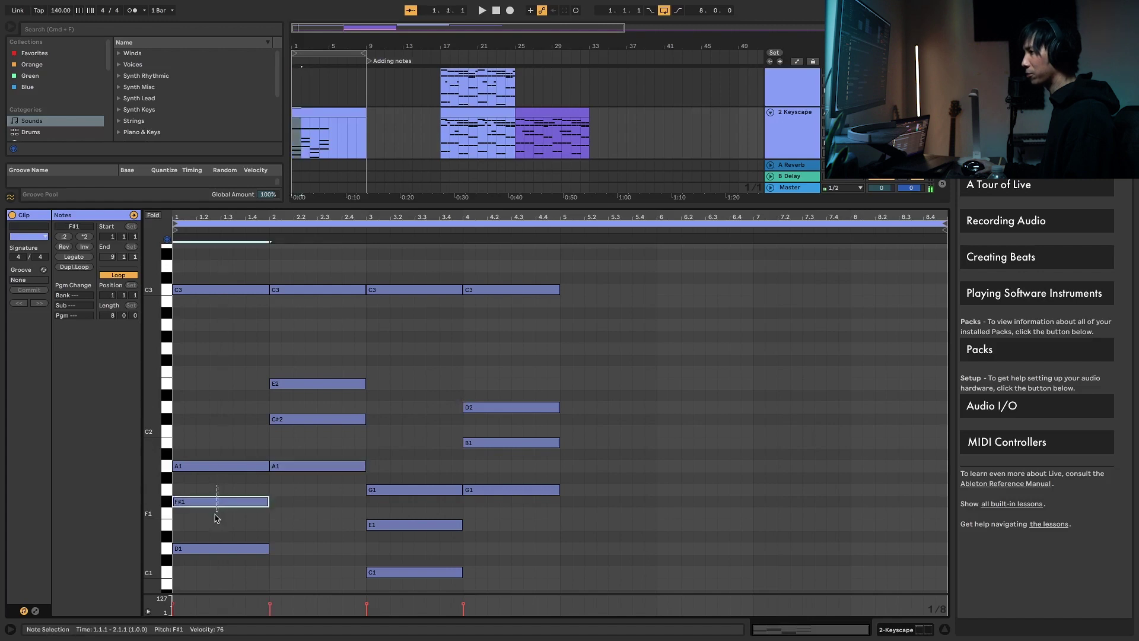
pyautogui.keyDown('shift'); pyautogui.click(320, 421); pyautogui.keyUp('shift')
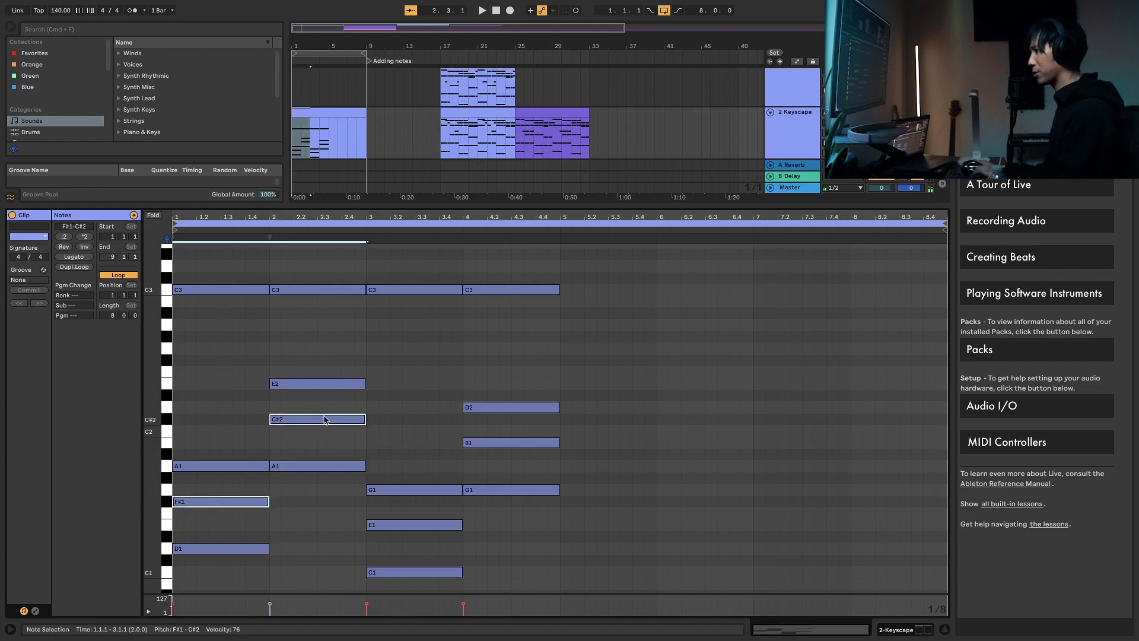
pyautogui.press('Down')
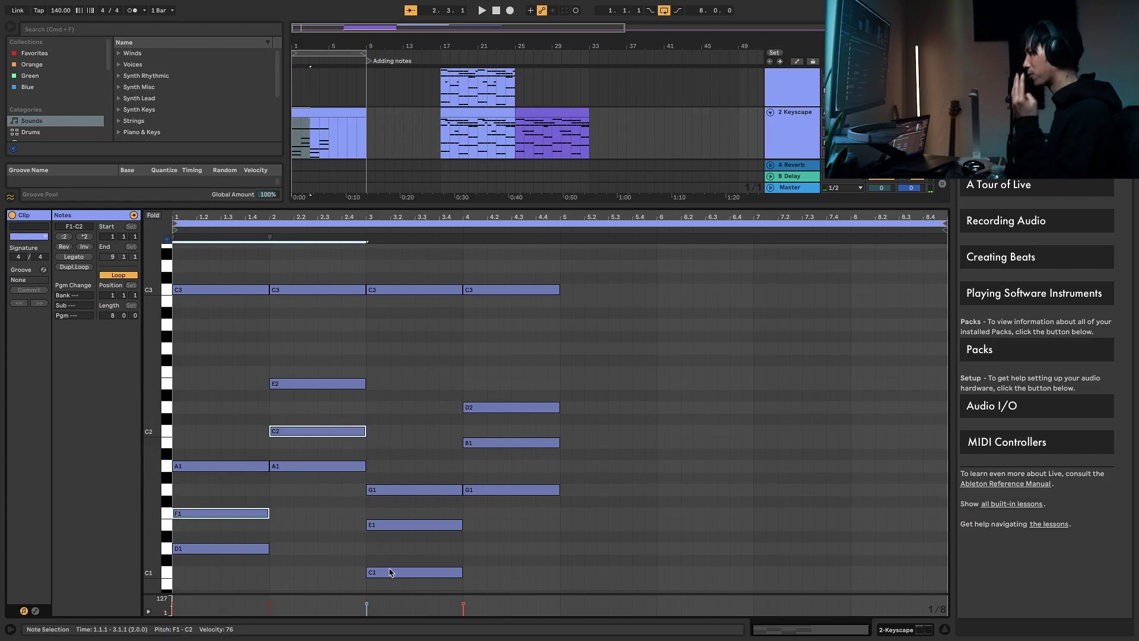
pyautogui.moveTo(368, 446); pyautogui.dragTo(464, 579)
pyautogui.click(366, 241)
pyautogui.click(356, 240)
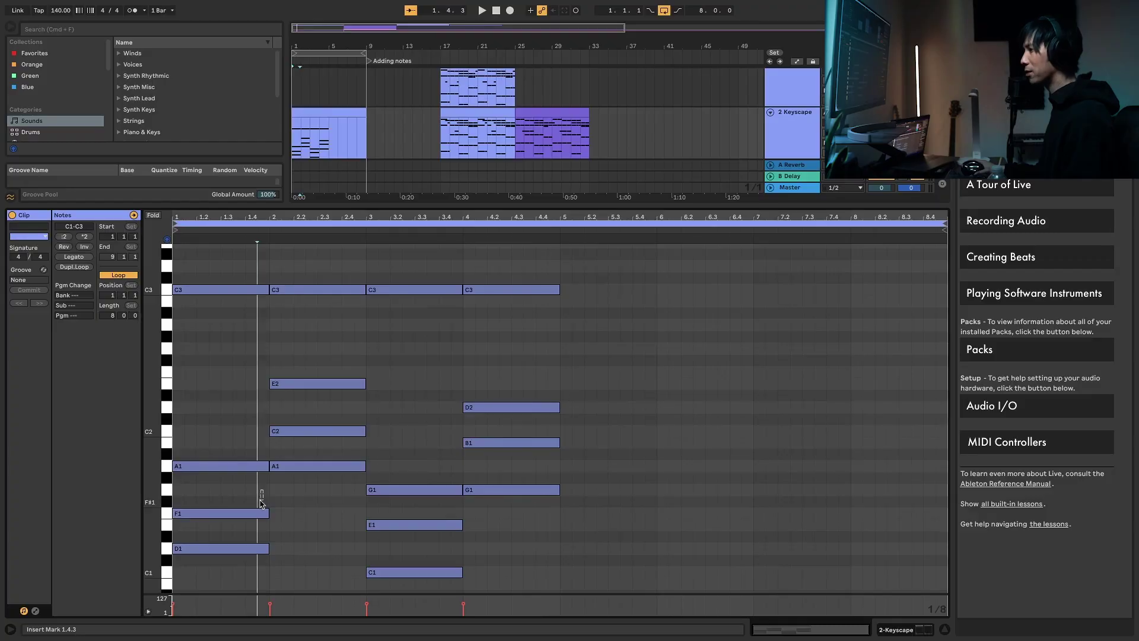
# - Raise the thirds in bars 1 to 4 an octave to F2, C3, E2 and B2, and play back the first bar
pyautogui.click(261, 513)
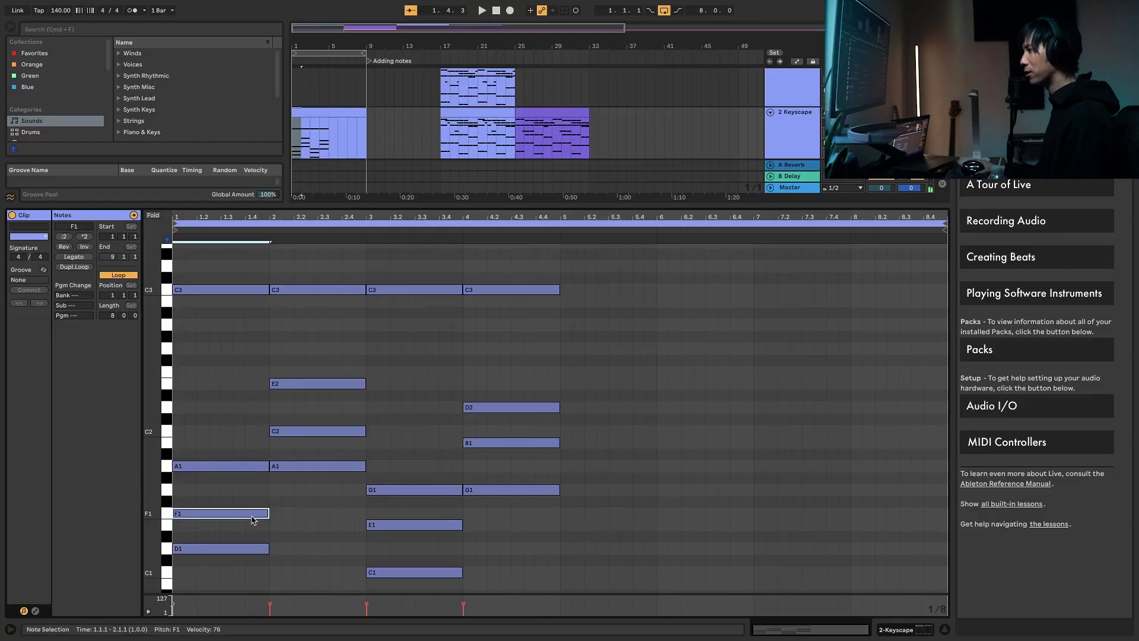
pyautogui.keyDown('shift'); pyautogui.click(318, 431); pyautogui.keyUp('shift')
pyautogui.keyDown('shift'); pyautogui.click(415, 525); pyautogui.keyUp('shift')
pyautogui.keyDown('shift'); pyautogui.click(478, 443); pyautogui.keyUp('shift')
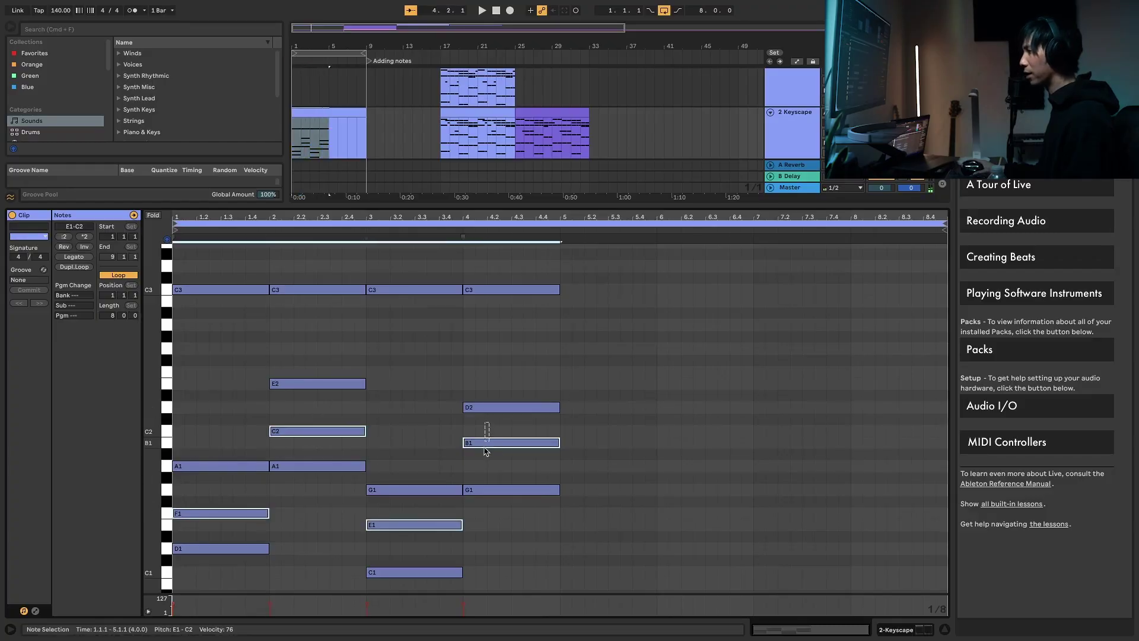
pyautogui.scroll(1, 442, 465)
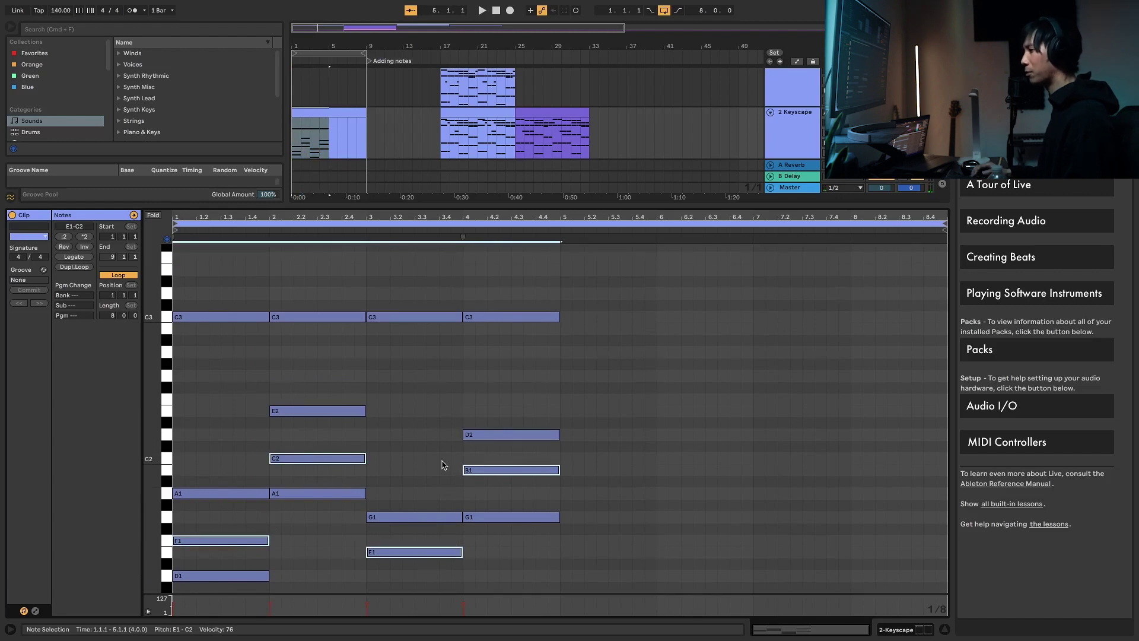
pyautogui.hotkey('shift', 'Up')
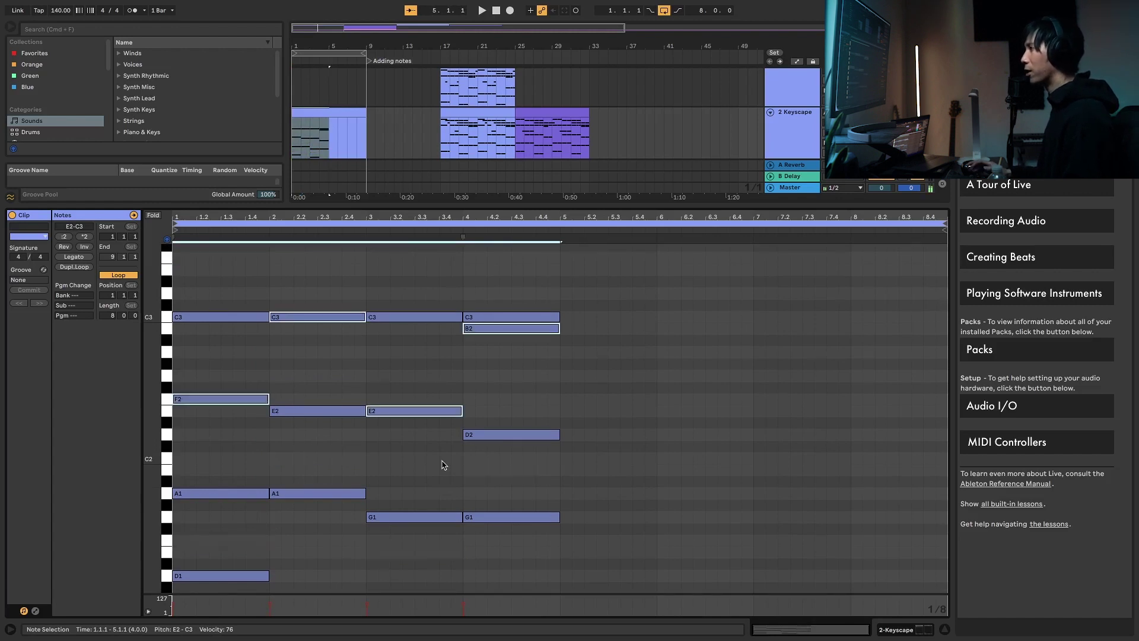
pyautogui.scroll(1, 434, 464)
pyautogui.click(307, 420)
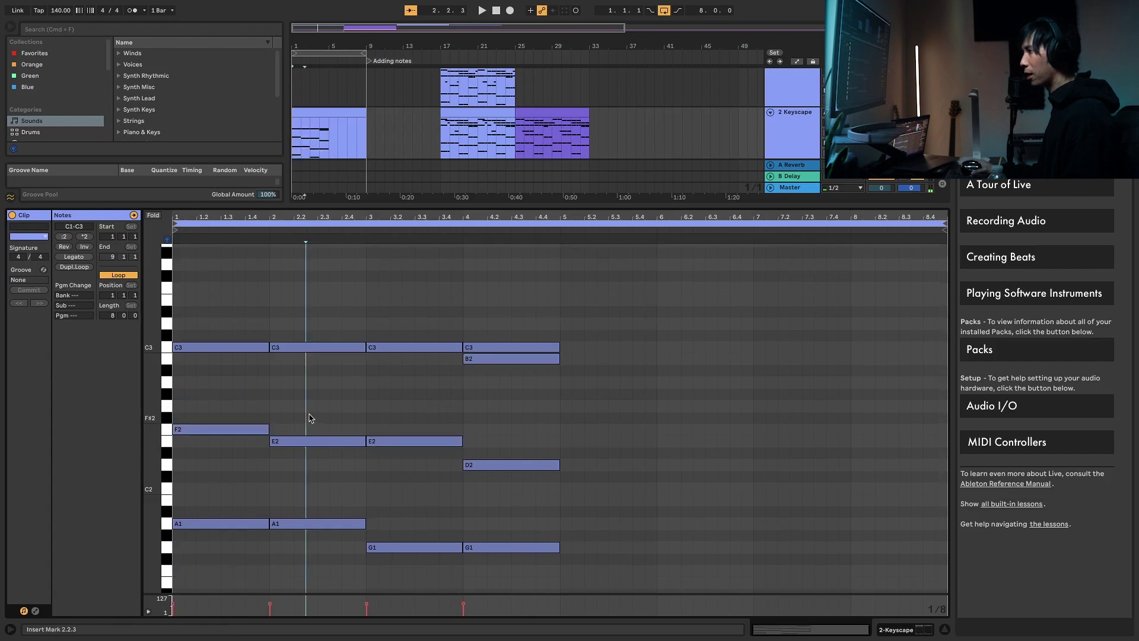
pyautogui.moveTo(320, 352); pyautogui.dragTo(340, 391)
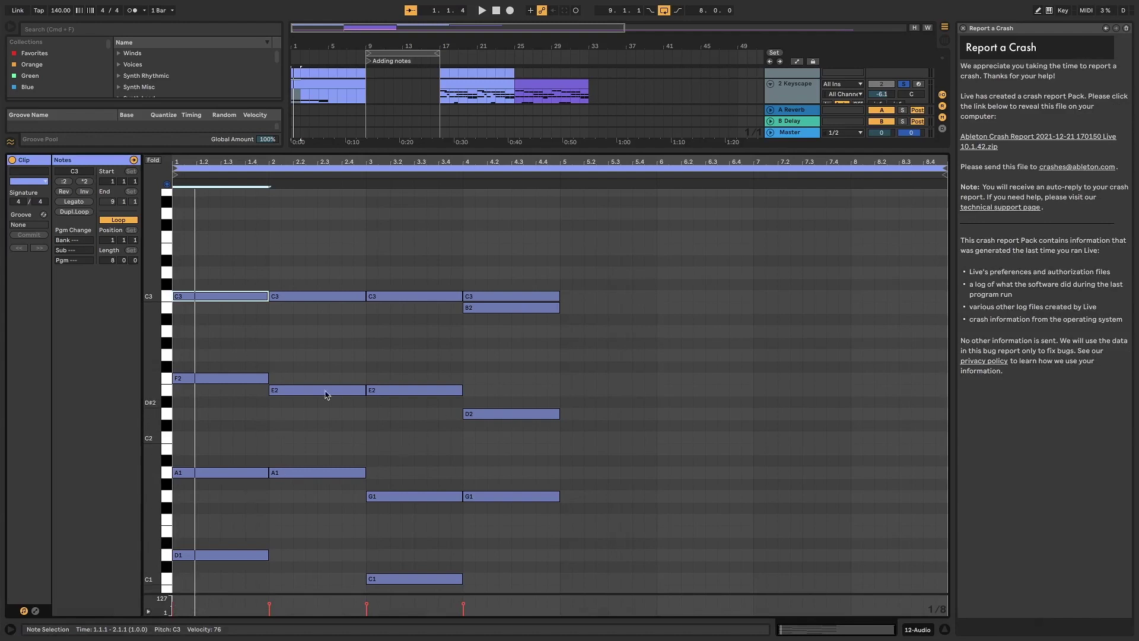
pyautogui.press('space')
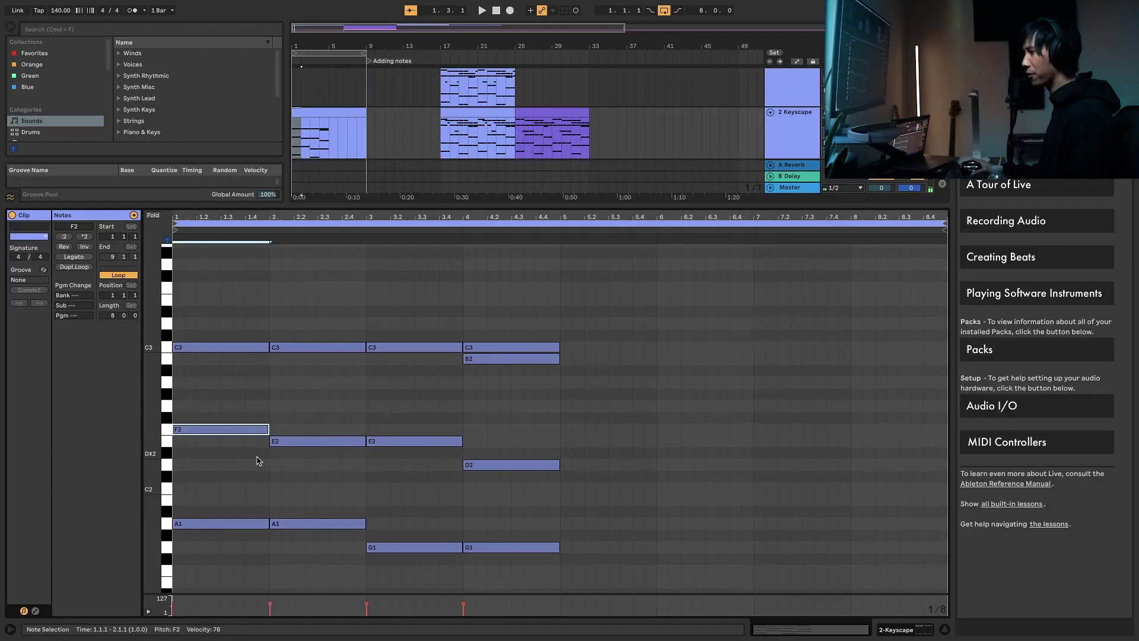
# - Raise the F2 note in bar 1 an octave to F3
pyautogui.scroll(-2, 259, 461)
pyautogui.scroll(2, 244, 460)
pyautogui.hotkey('shift', 'Up')
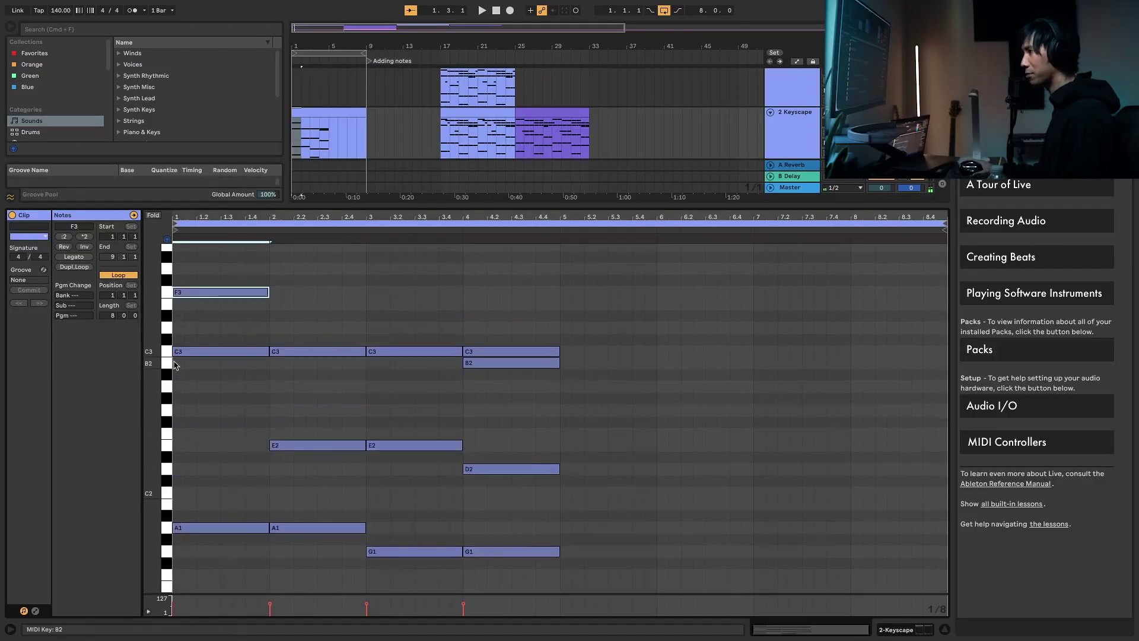
pyautogui.scroll(-3, 304, 451)
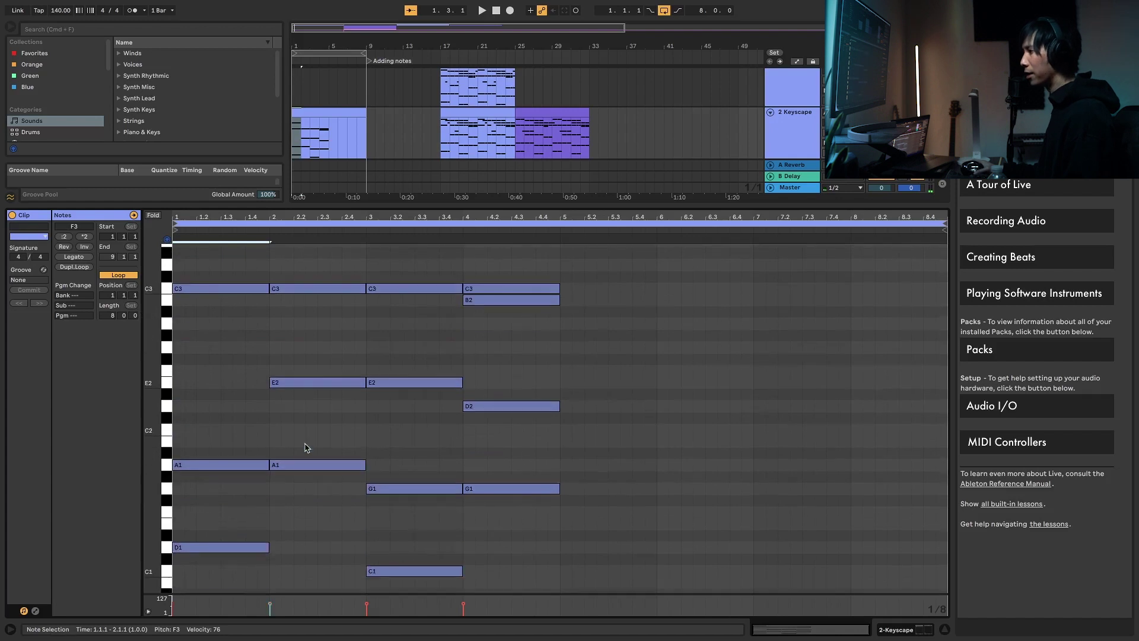
pyautogui.scroll(-3, 304, 450)
pyautogui.scroll(4, 410, 437)
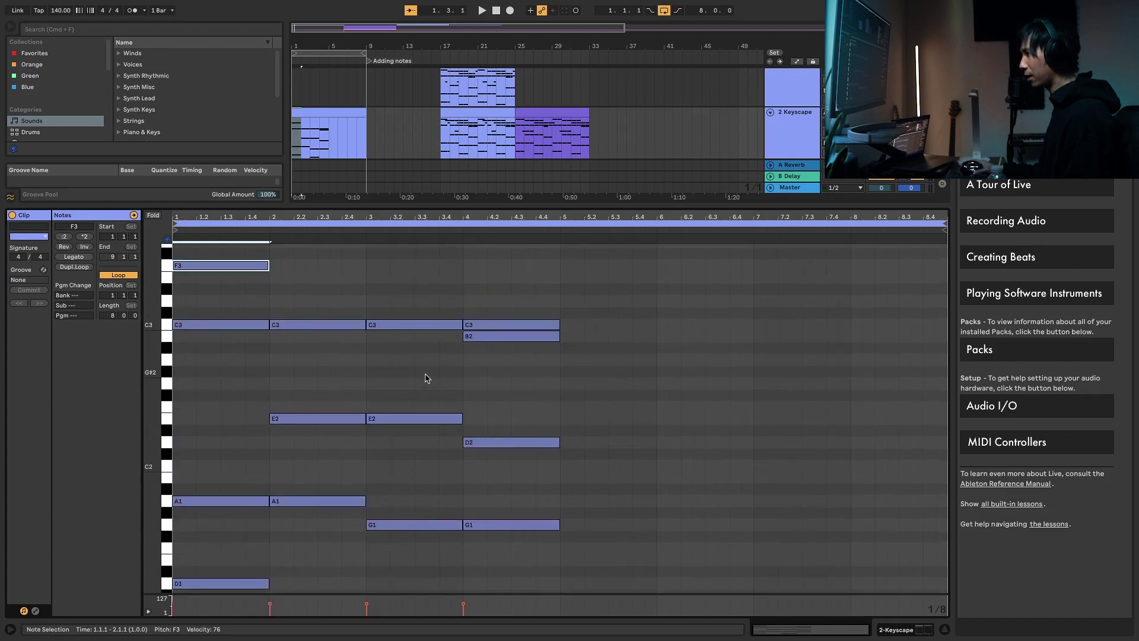
# - Raise the E2 note in bar 3 an octave to E3
pyautogui.click(429, 418)
pyautogui.scroll(-4, 432, 481)
pyautogui.scroll(6, 432, 478)
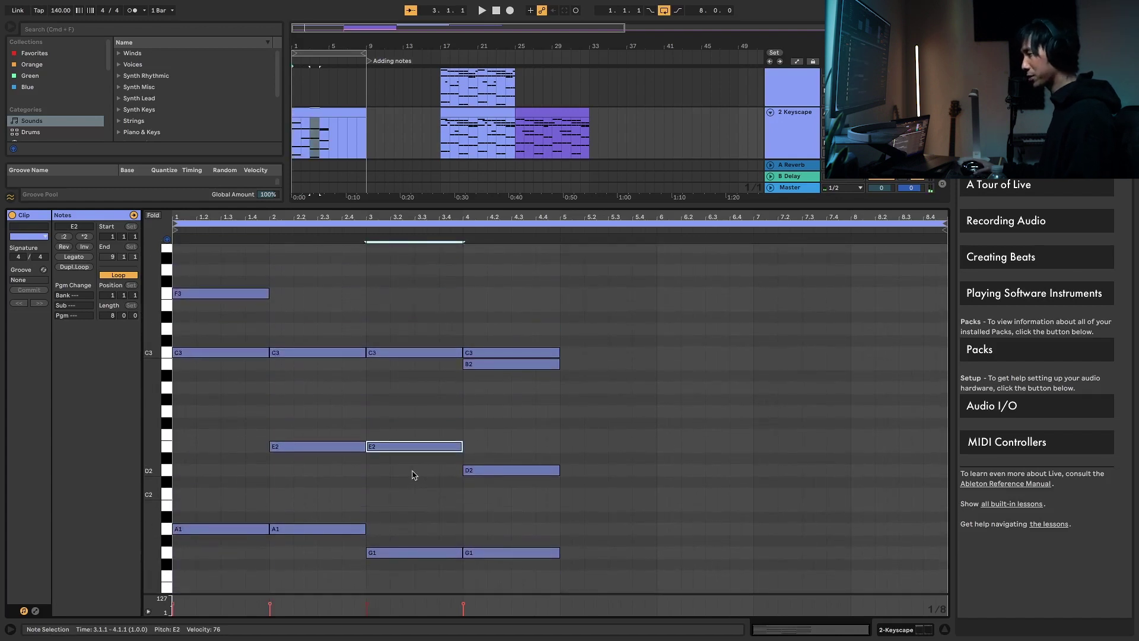
pyautogui.hotkey('shift', 'Up')
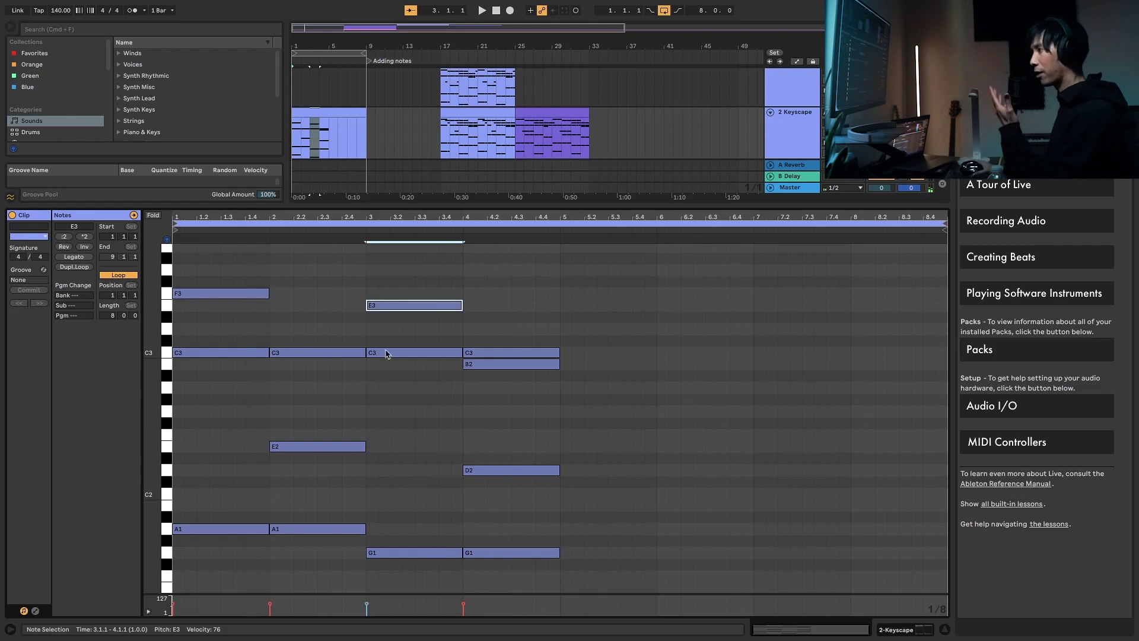
pyautogui.scroll(1, 315, 346)
pyautogui.scroll(-1, 287, 339)
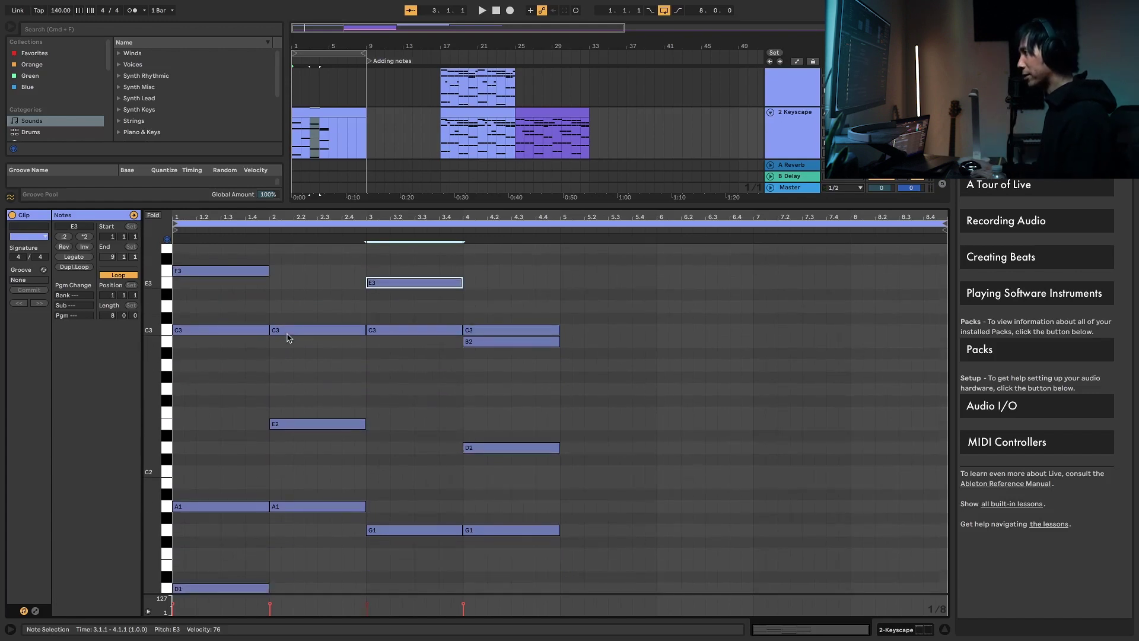
# - Draw one-bar notes E3 in bar 2 and D3 in bar 4, and play back the clip
pyautogui.doubleClick(277, 311)
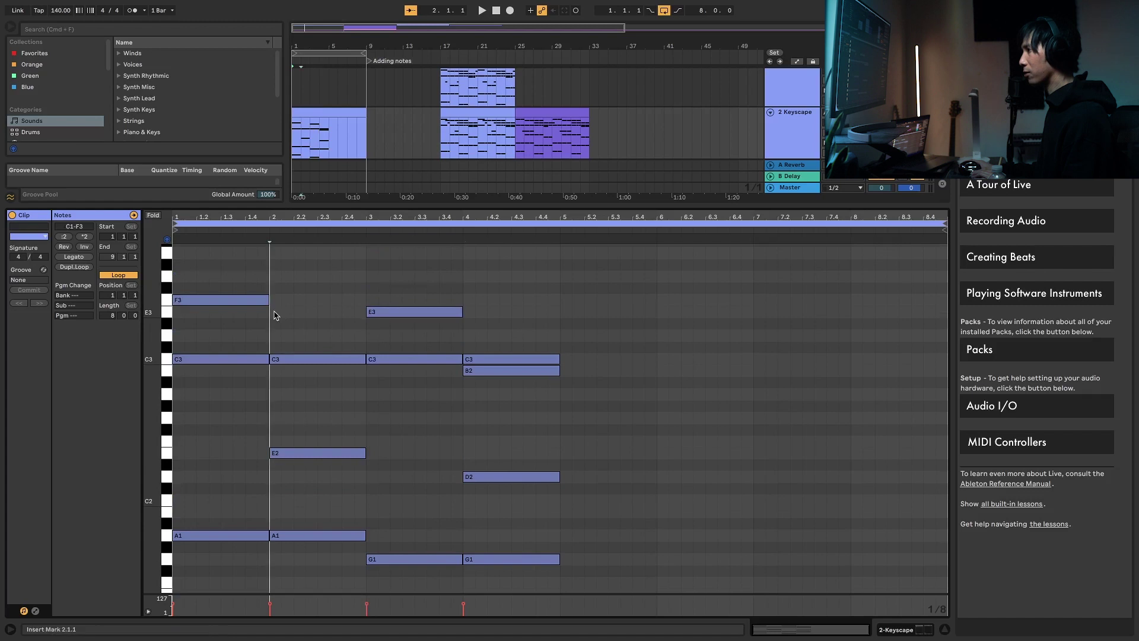
pyautogui.moveTo(280, 311); pyautogui.dragTo(365, 298)
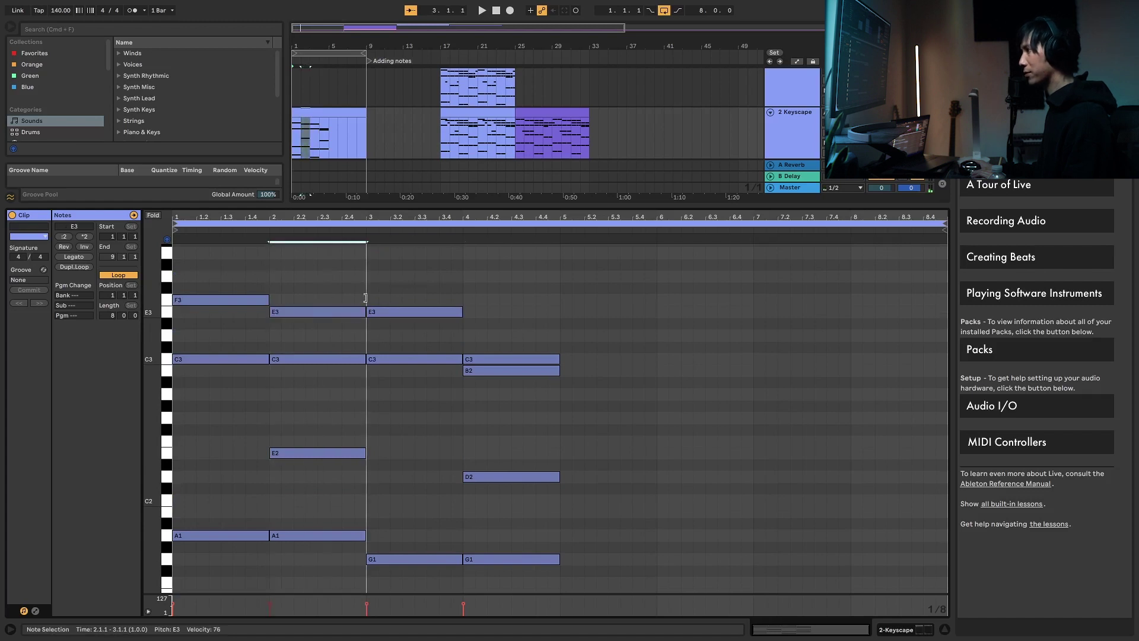
pyautogui.scroll(-2, 422, 318)
pyautogui.press('space')
pyautogui.doubleClick(469, 295)
pyautogui.moveTo(473, 296); pyautogui.dragTo(558, 289)
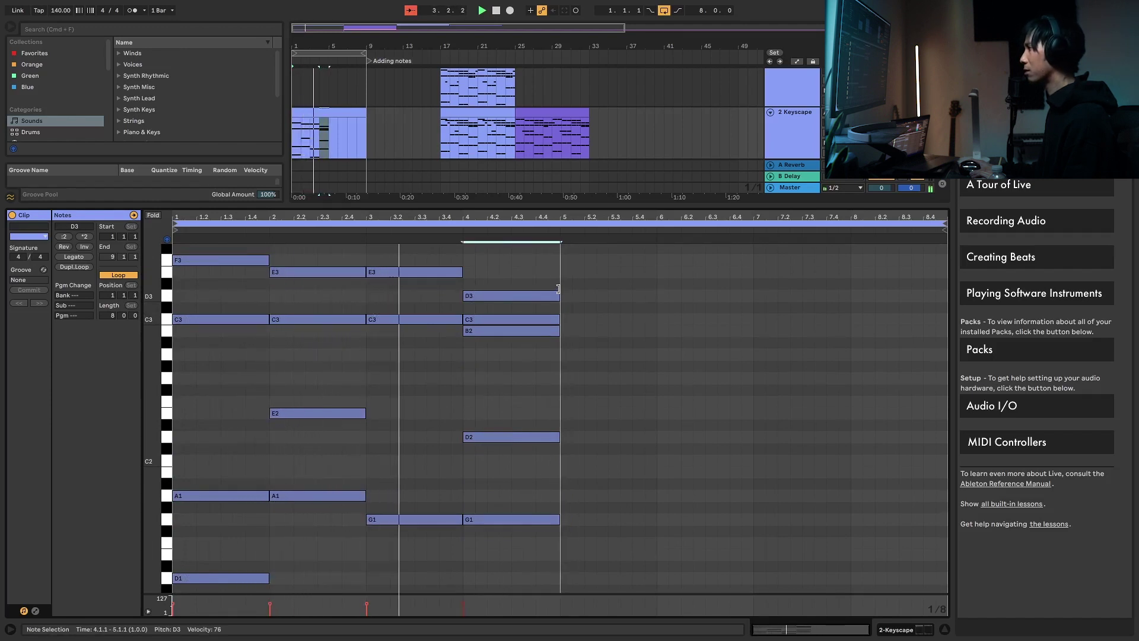
# - Draw a one-bar D3 note in bar 3 and play back the clip from that bar
pyautogui.scroll(-3, 558, 297)
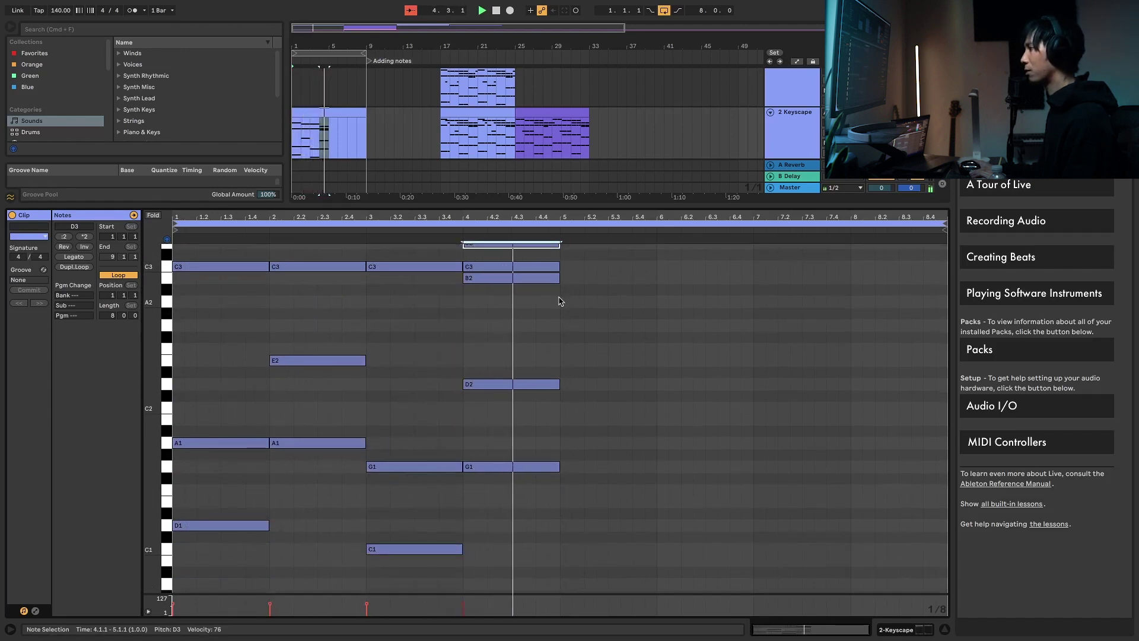
pyautogui.scroll(3, 559, 301)
pyautogui.scroll(-3, 554, 318)
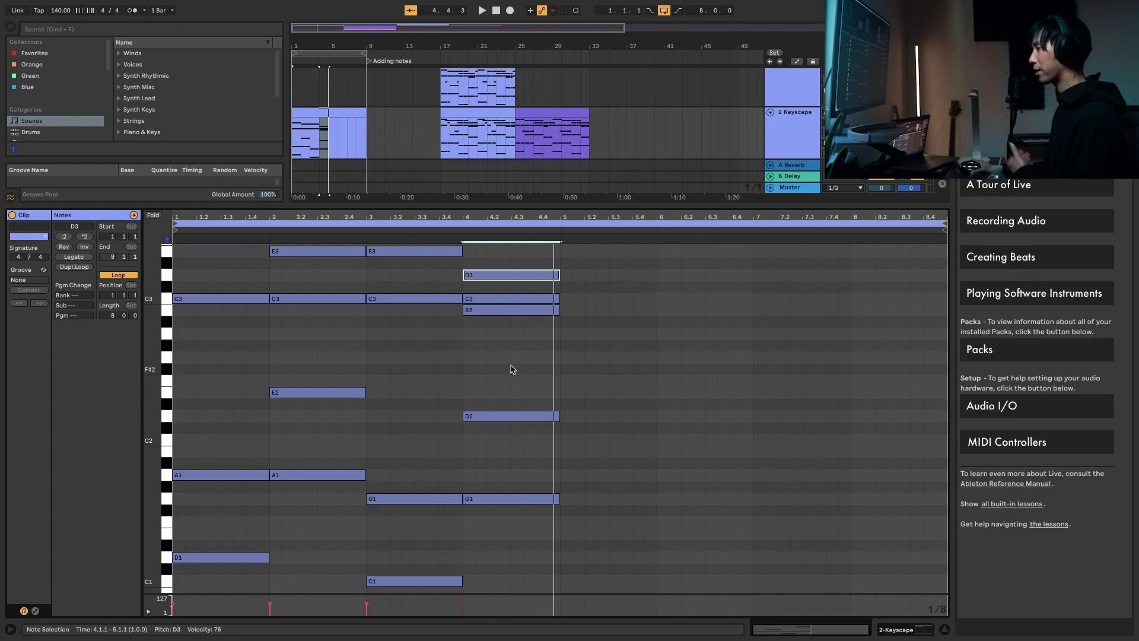
pyautogui.scroll(1, 513, 369)
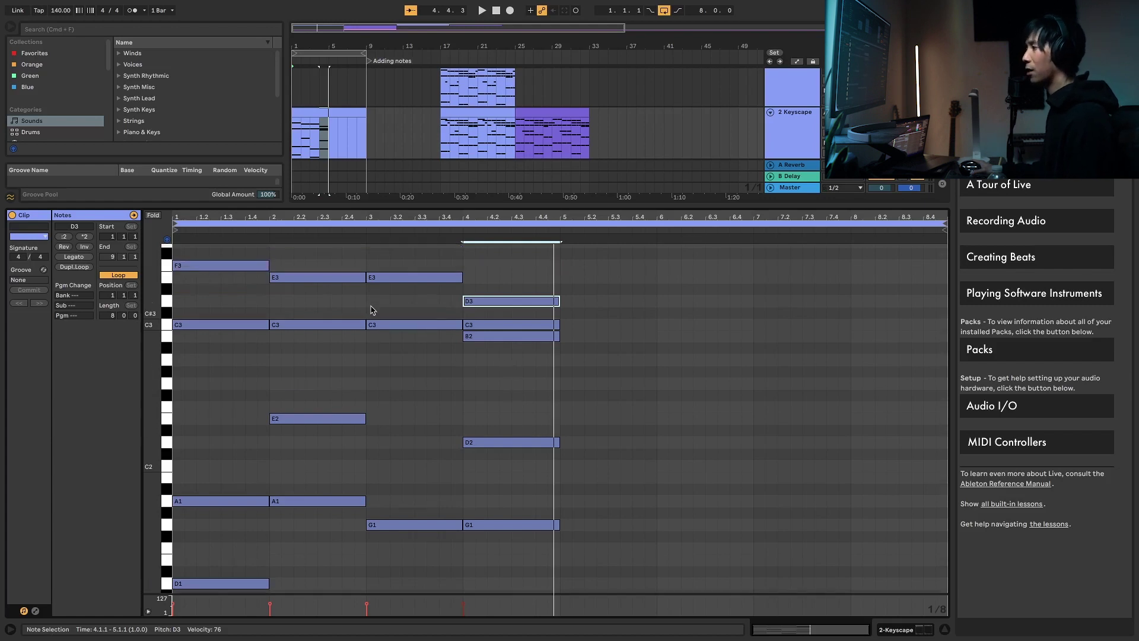
pyautogui.doubleClick(371, 302)
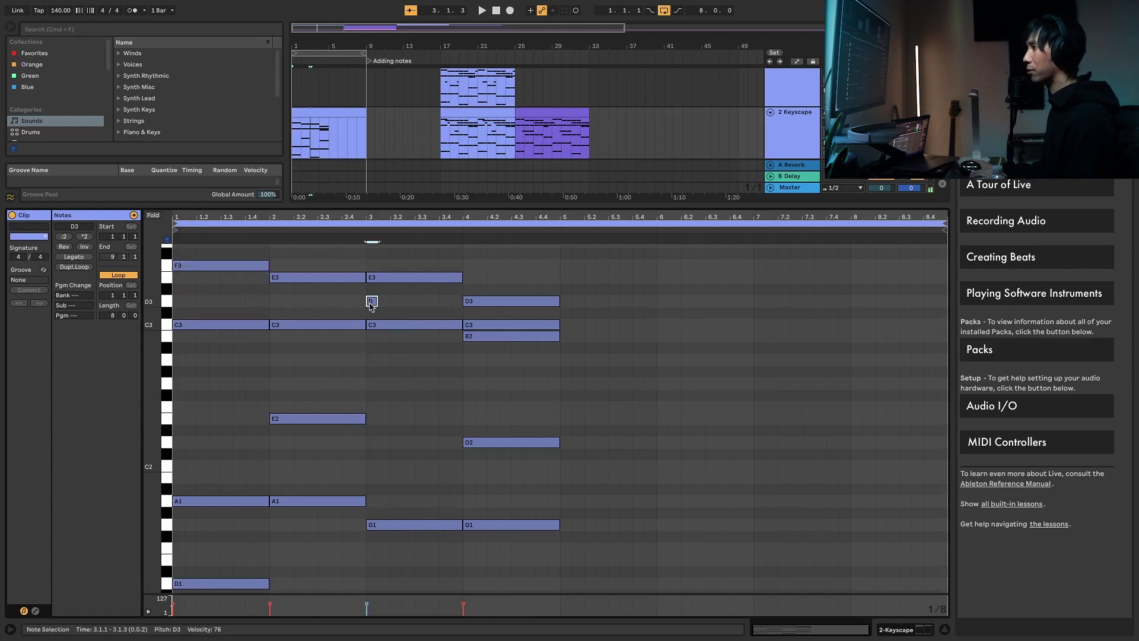
pyautogui.moveTo(405, 296); pyautogui.dragTo(463, 297)
pyautogui.press('space')
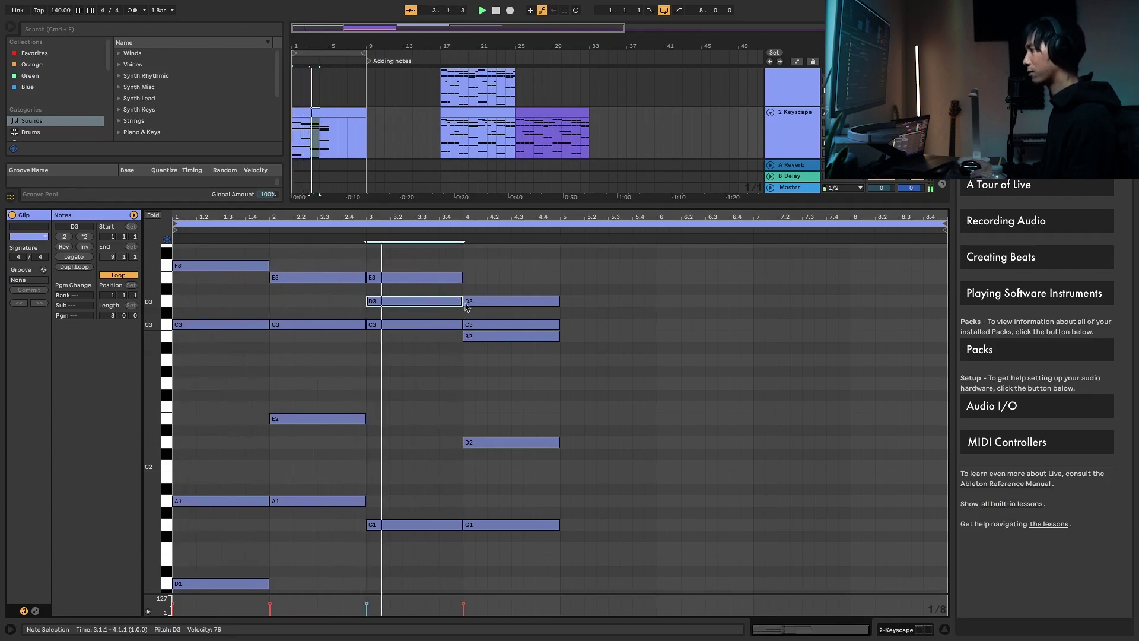
pyautogui.scroll(-2, 451, 332)
pyautogui.scroll(3, 486, 342)
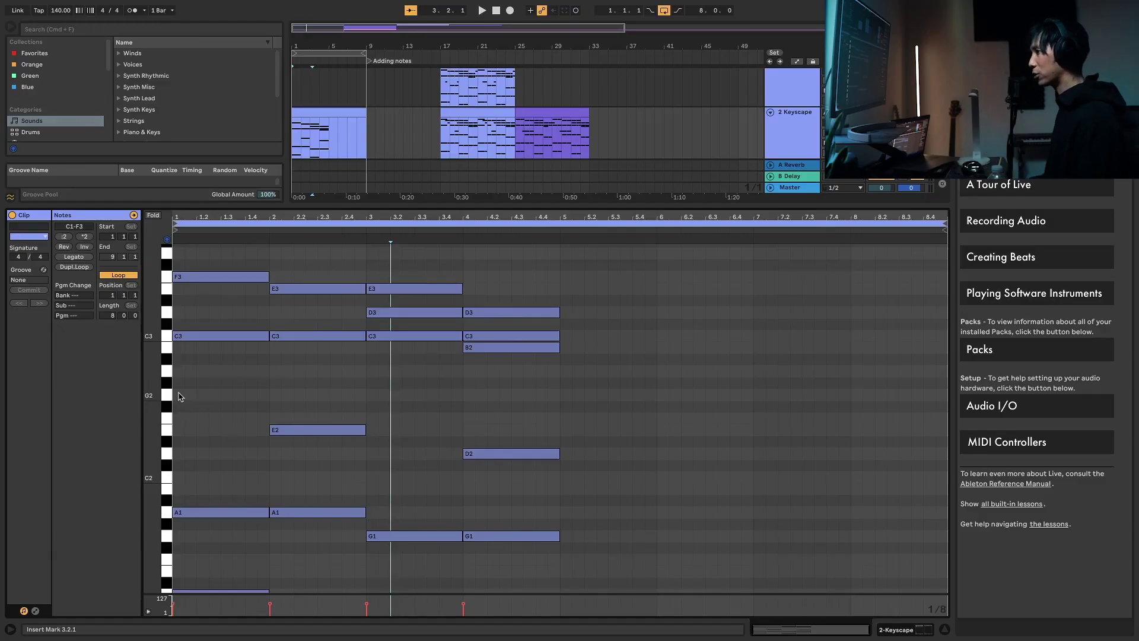
# - Add G2 notes in bars 1 to 4 by copying the C3 row to G3 and lowering the copies an octave
pyautogui.click(180, 397)
pyautogui.doubleClick(180, 397)
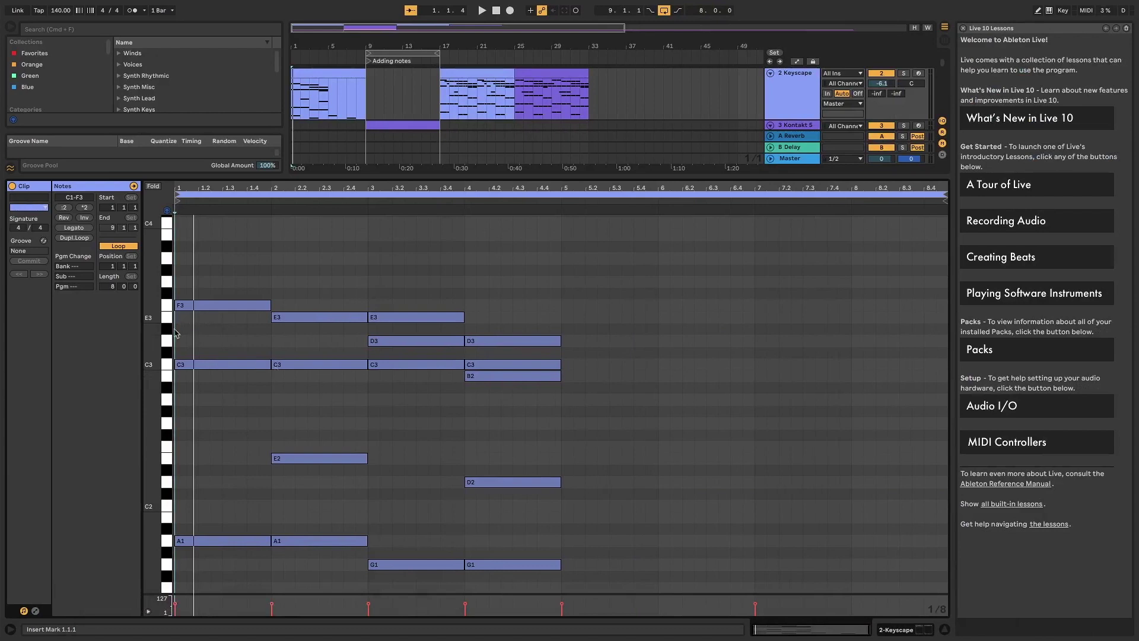
pyautogui.click(183, 365)
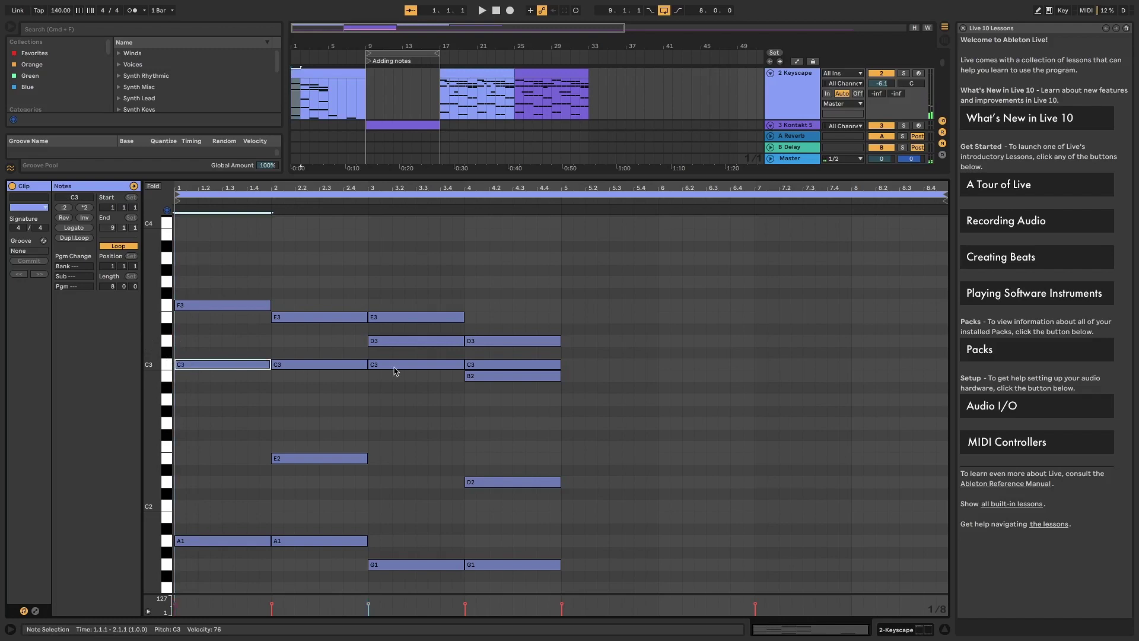
pyautogui.keyDown('shift'); pyautogui.click(474, 366); pyautogui.keyUp('shift')
pyautogui.moveTo(192, 369); pyautogui.dragTo(196, 284)
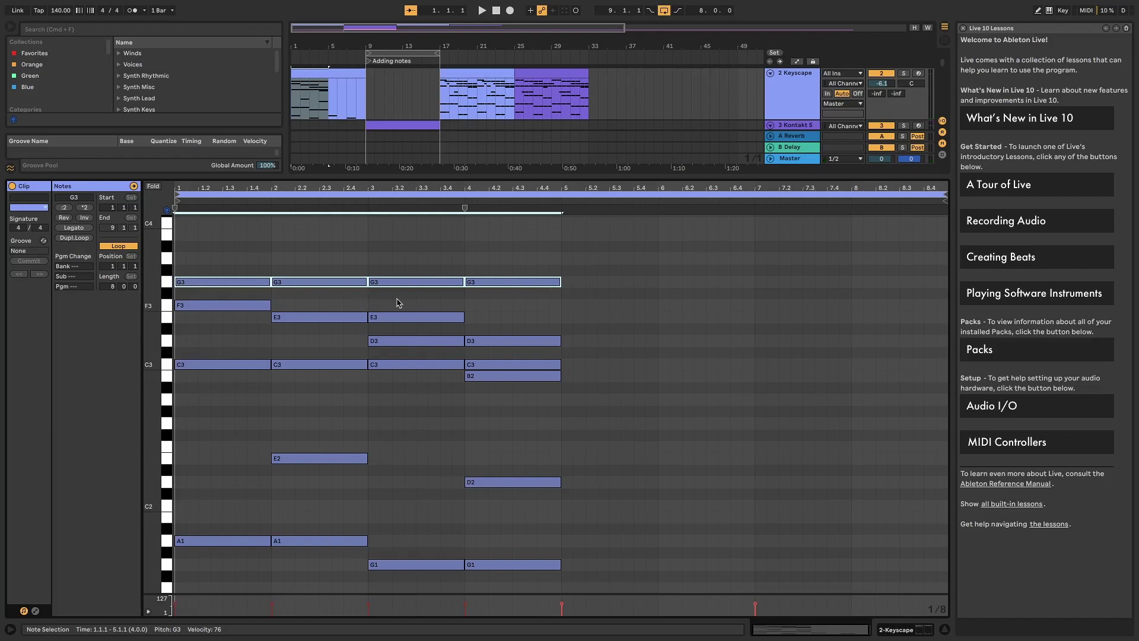
pyautogui.hotkey('shift', 'Down')
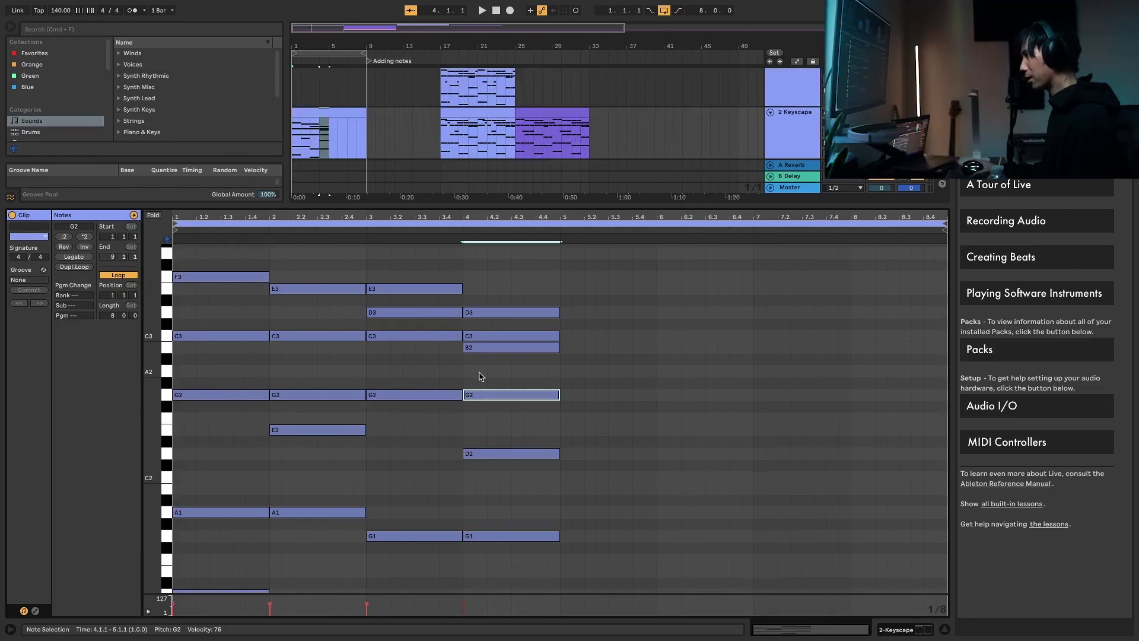
pyautogui.click(481, 376)
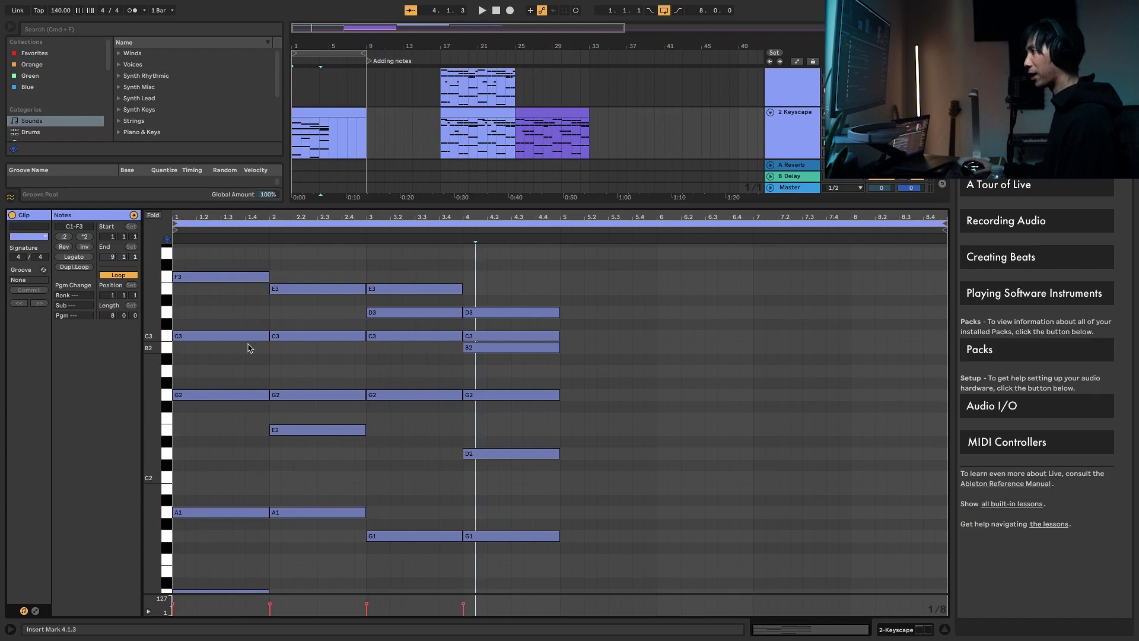
# - Play back the four-bar progression from the start of bar 1, then stop playback
pyautogui.click(180, 365)
pyautogui.scroll(-1, 756, 463)
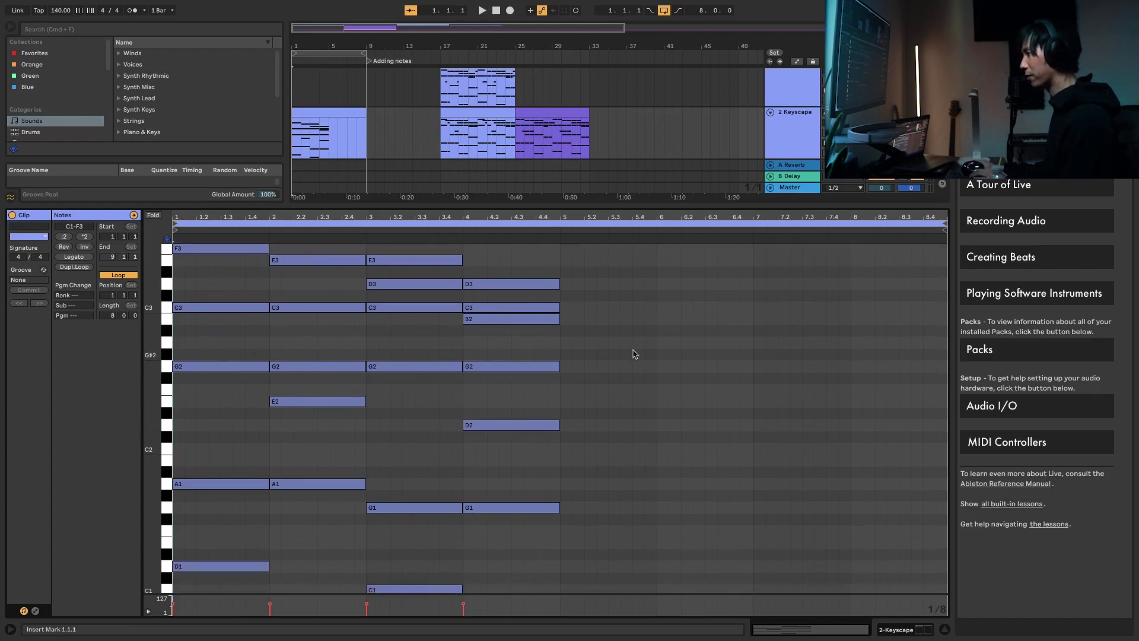
pyautogui.scroll(1, 653, 359)
pyautogui.press('space')
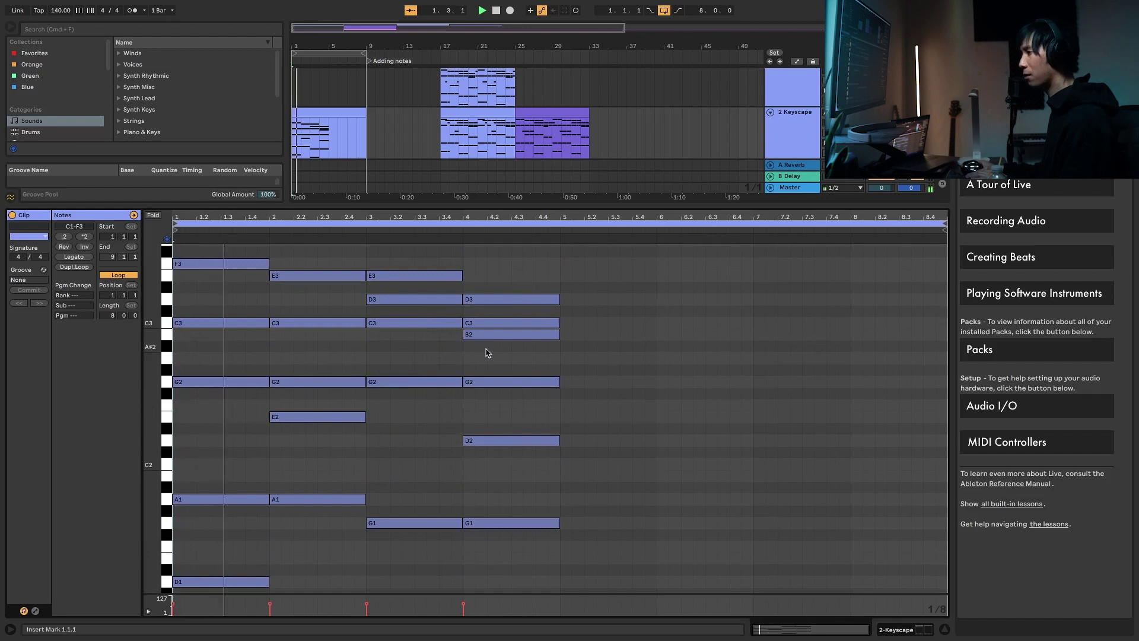
pyautogui.scroll(-3, 380, 402)
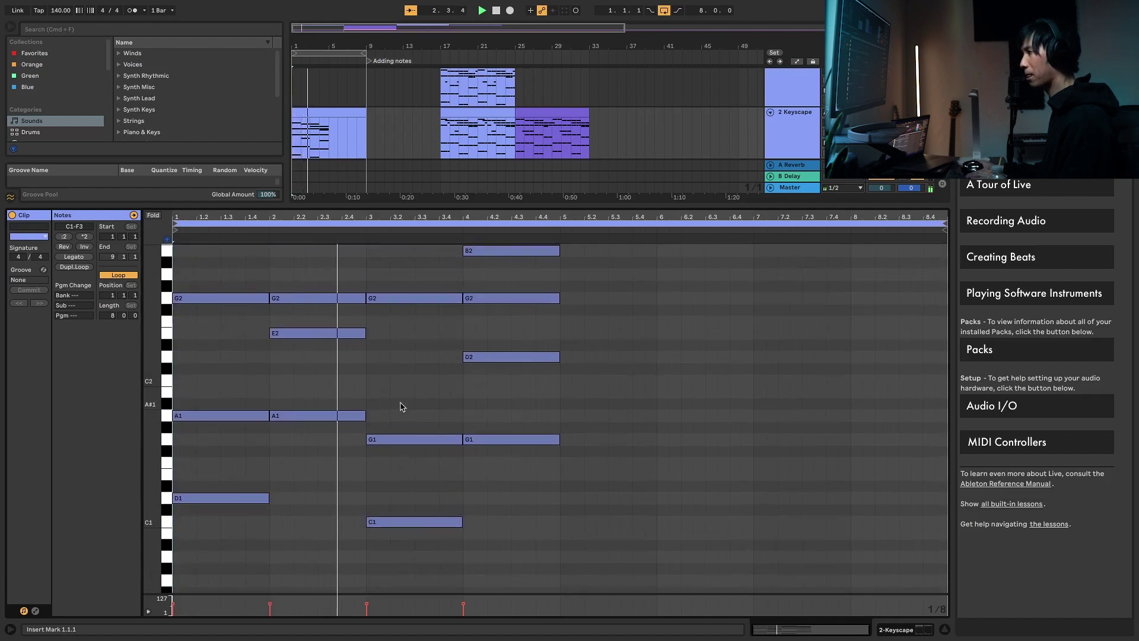
pyautogui.scroll(4, 401, 406)
pyautogui.scroll(-2, 414, 412)
pyautogui.scroll(-1, 241, 461)
pyautogui.scroll(1, 240, 460)
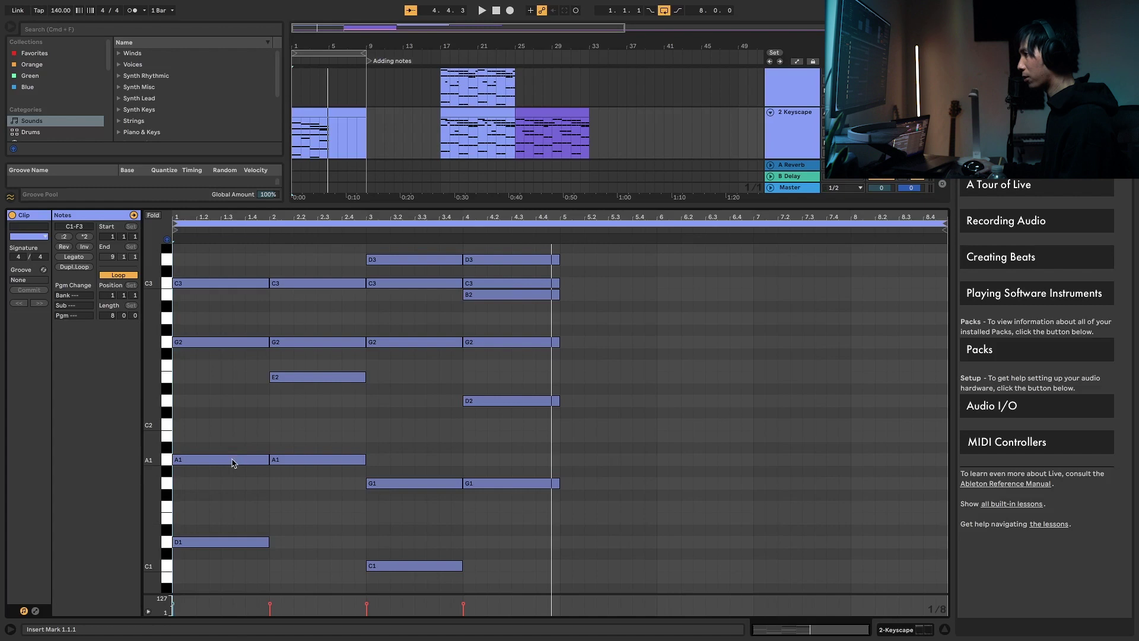
pyautogui.press('space')
# - Raise the fifths in bars 1 to 4 by five semitones to D2, A2, C2 and G2, and play back the clip
pyautogui.click(232, 459)
pyautogui.keyDown('shift'); pyautogui.click(301, 377); pyautogui.keyUp('shift')
pyautogui.keyDown('shift'); pyautogui.click(400, 483); pyautogui.keyUp('shift')
pyautogui.keyDown('shift'); pyautogui.click(522, 401); pyautogui.keyUp('shift')
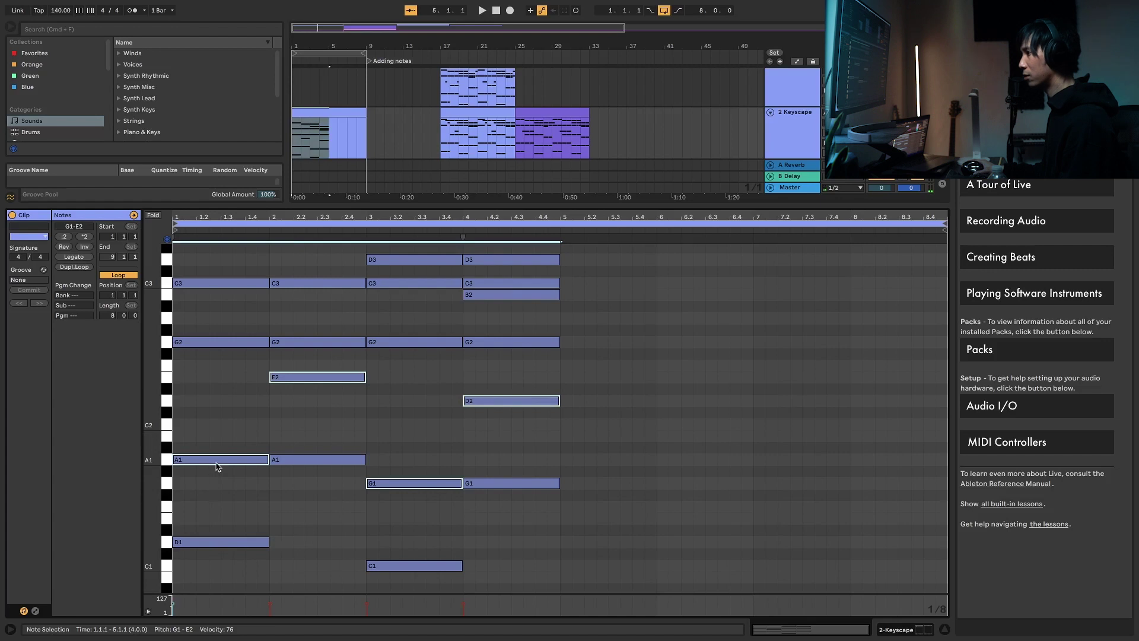
pyautogui.moveTo(216, 461); pyautogui.dragTo(217, 402)
pyautogui.press('space')
pyautogui.scroll(2, 311, 409)
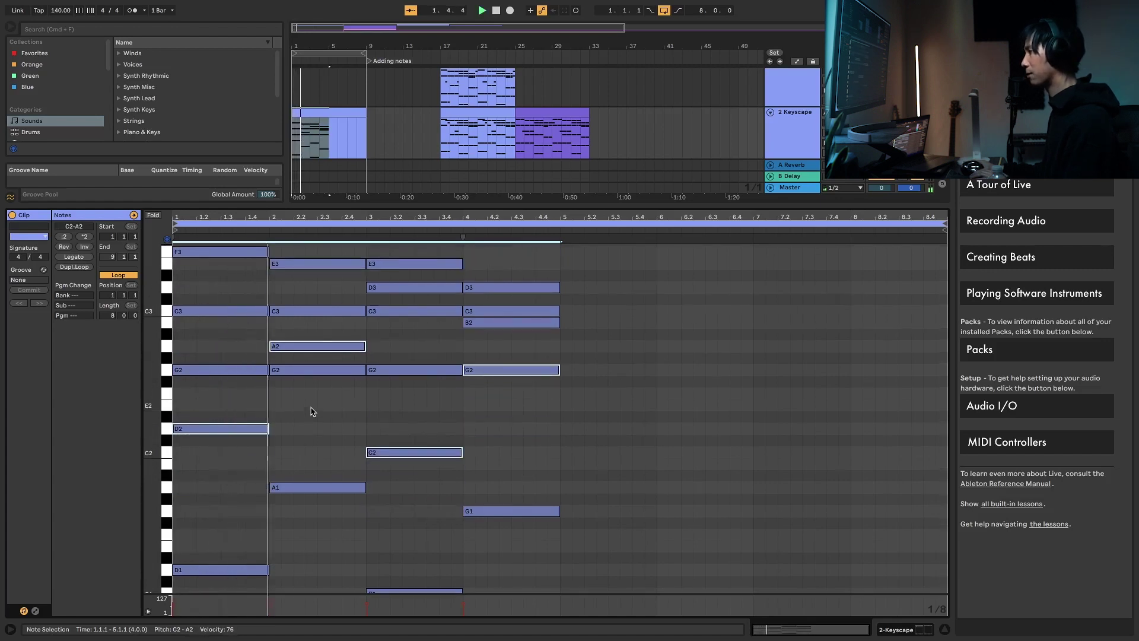
pyautogui.scroll(-2, 463, 358)
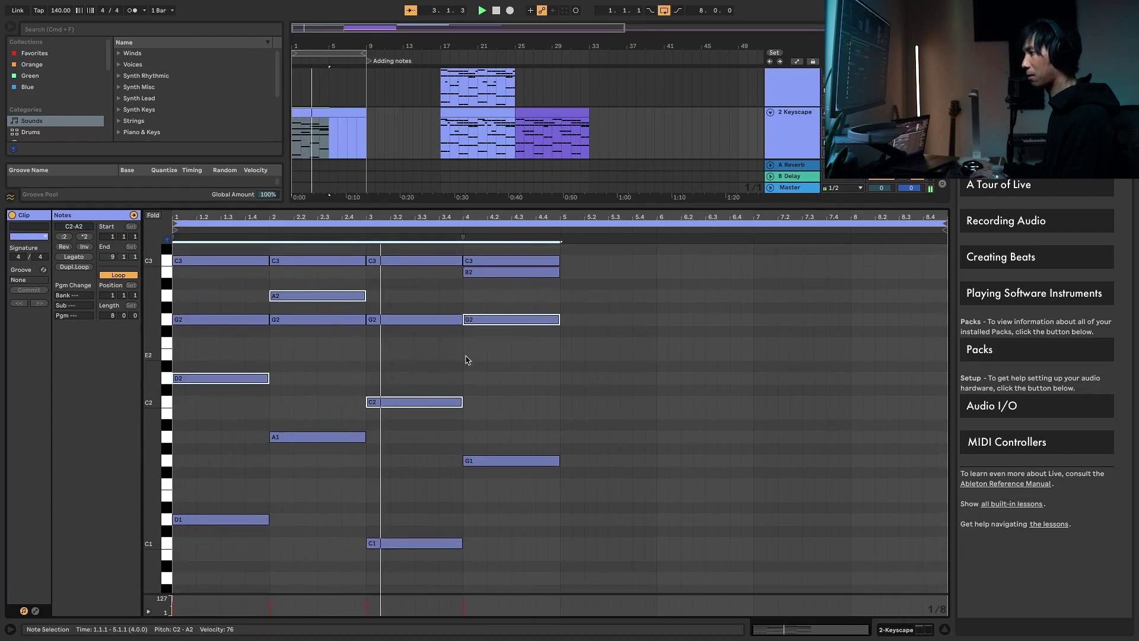
pyautogui.scroll(2, 359, 374)
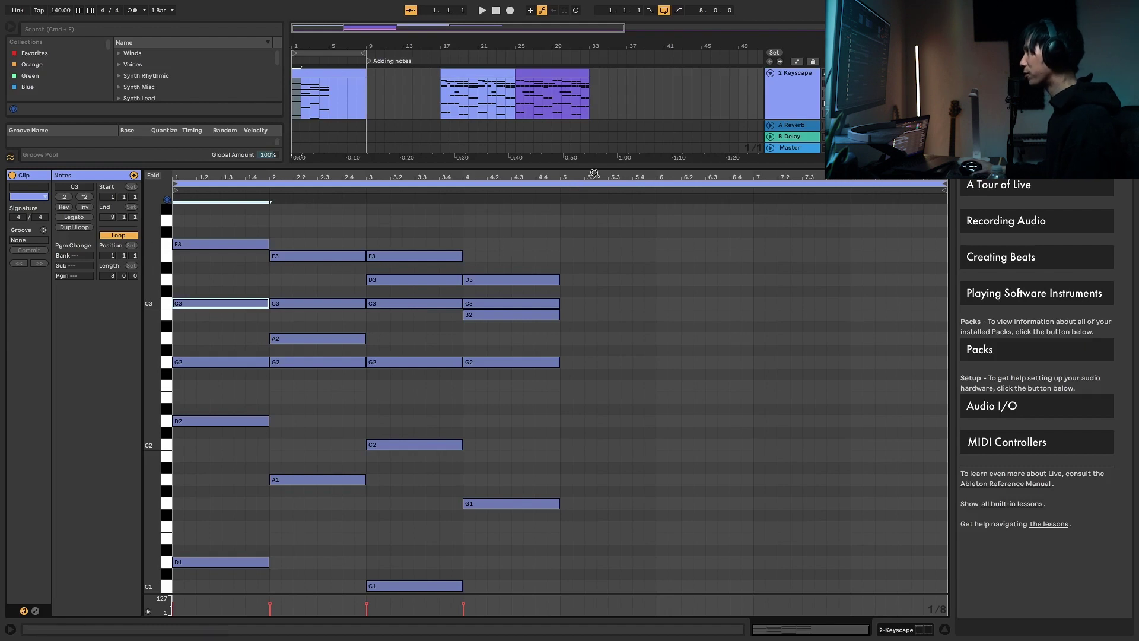
# - Transpose all notes in the clip down two semitones and up one octave
pyautogui.moveTo(599, 165); pyautogui.dragTo(599, 102)
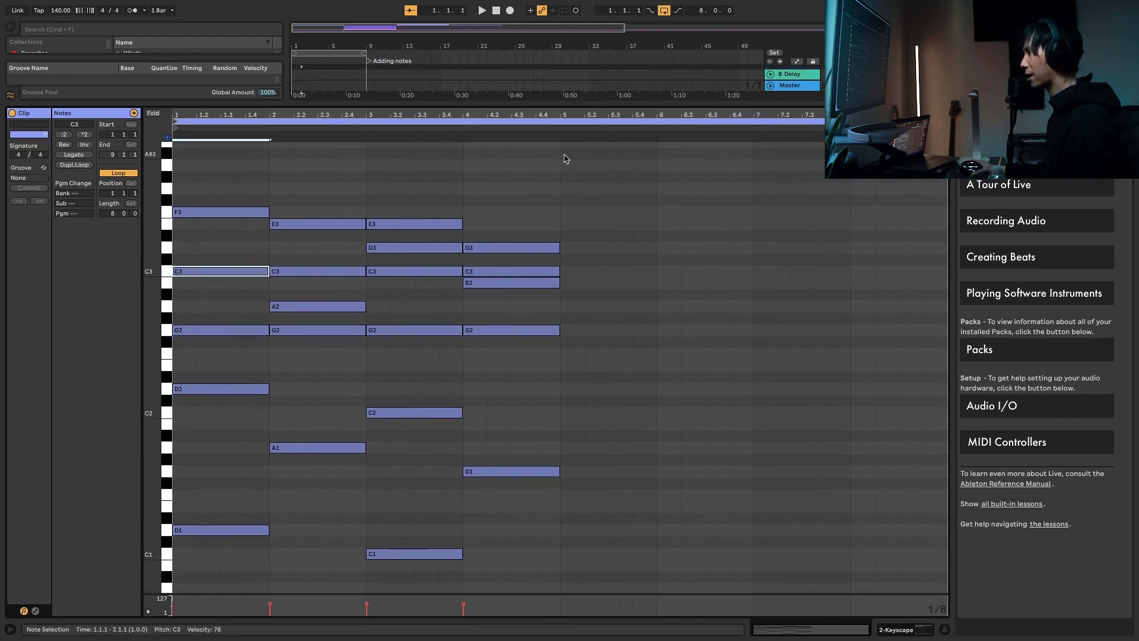
pyautogui.moveTo(516, 178); pyautogui.dragTo(174, 587)
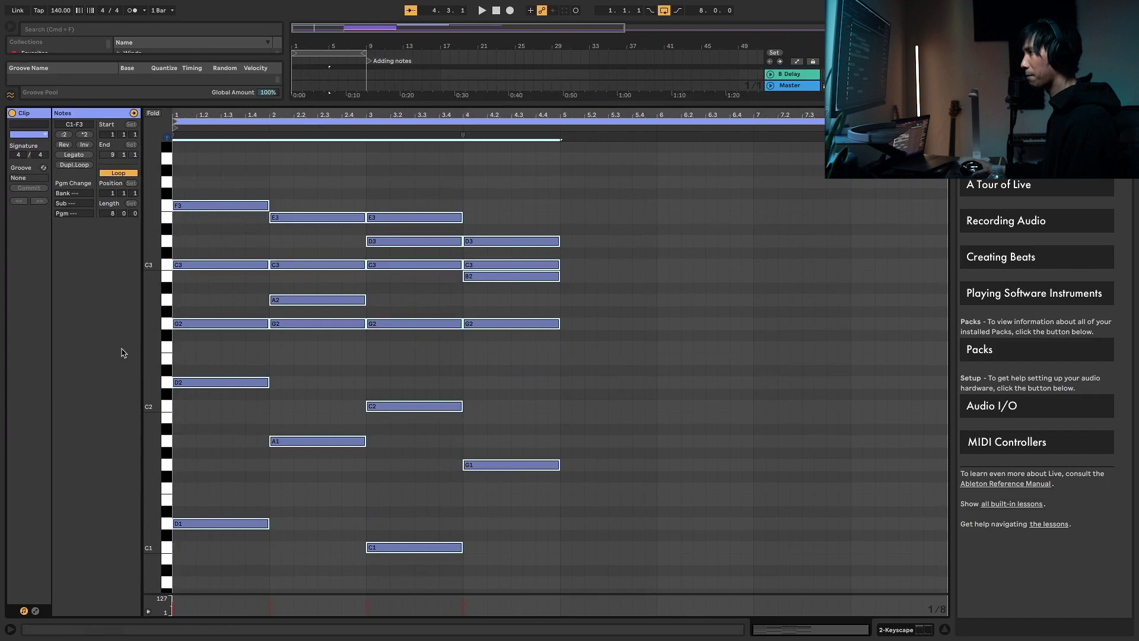
pyautogui.moveTo(224, 265); pyautogui.dragTo(221, 288)
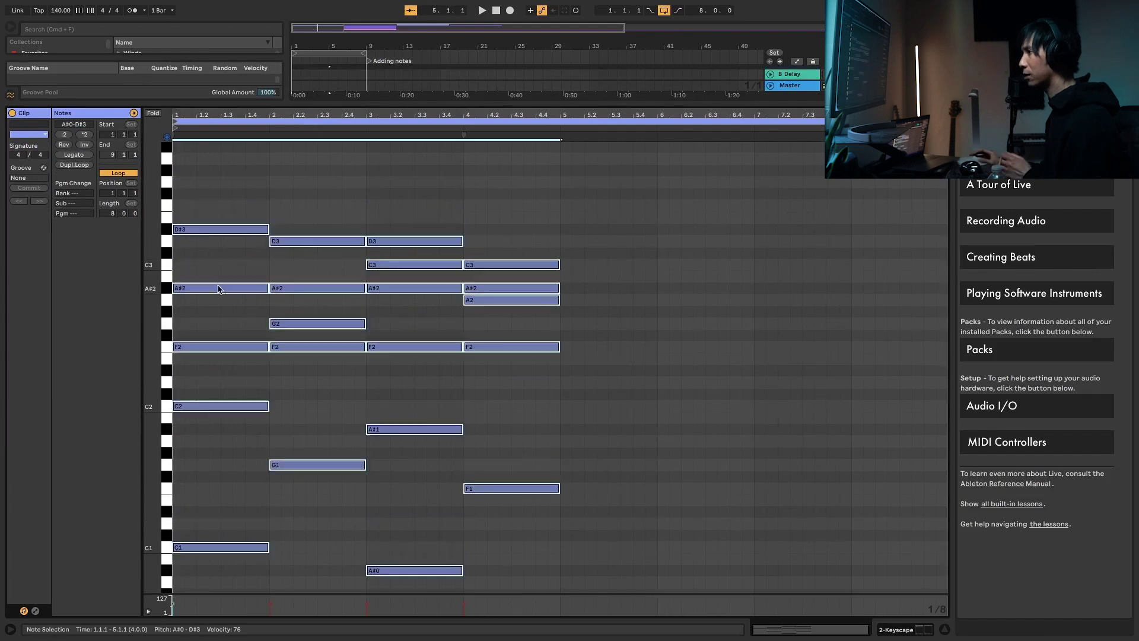
pyautogui.hotkey('shift', 'Up')
pyautogui.scroll(3, 373, 267)
pyautogui.click(391, 356)
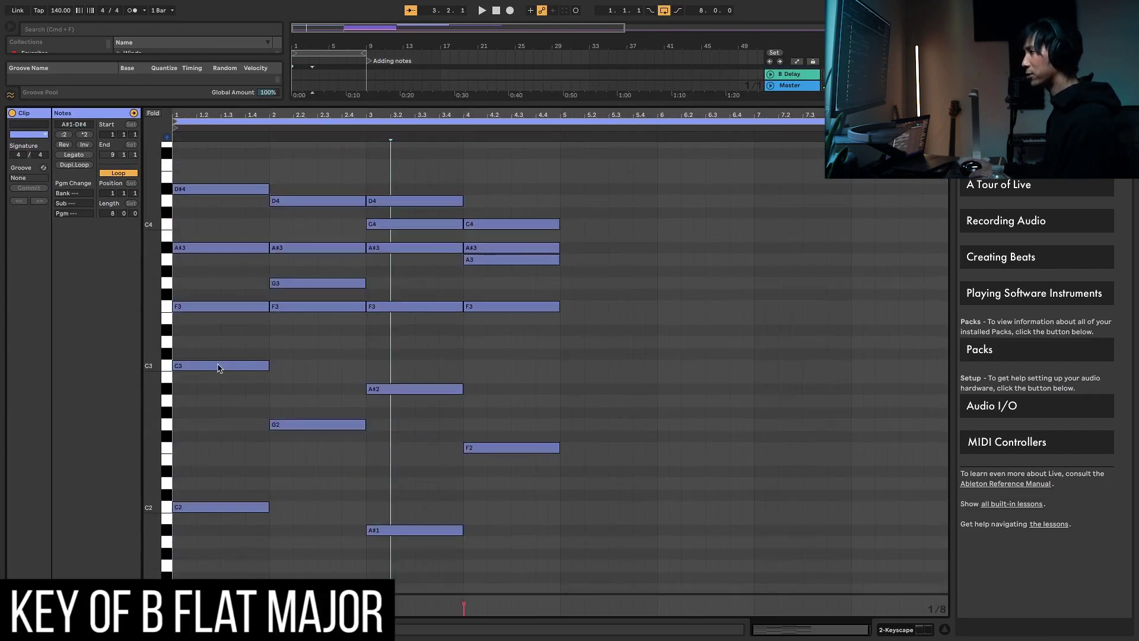
# - Copy the C3 note in bar 1 down to A#2, repeat it through bar 4, and play back the clip
pyautogui.moveTo(219, 368); pyautogui.dragTo(216, 389)
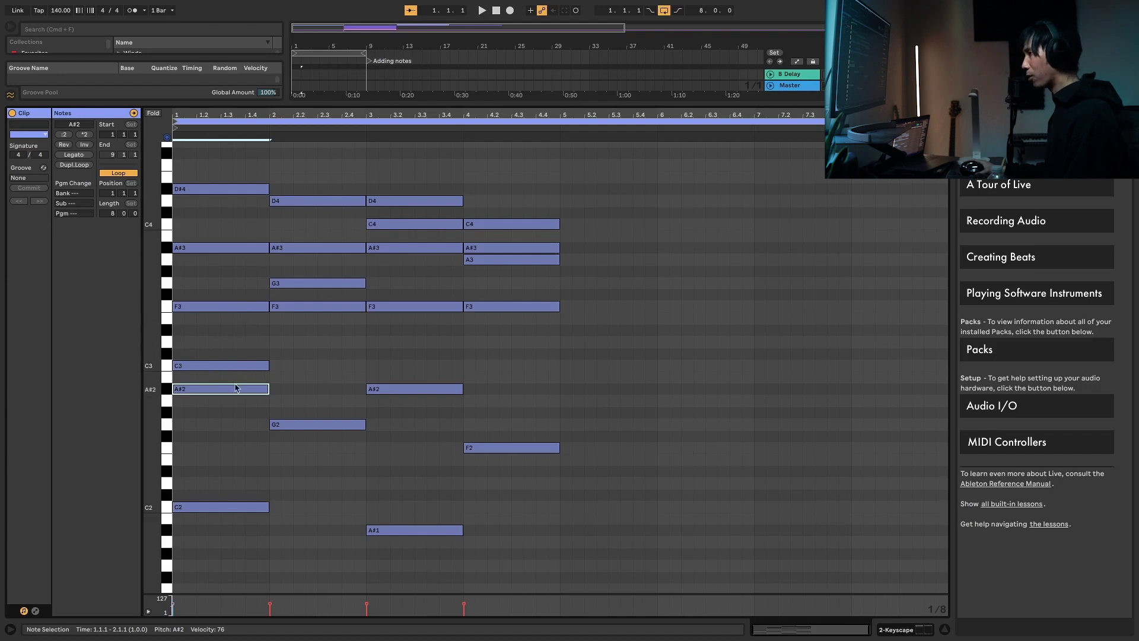
pyautogui.click(231, 310)
pyautogui.click(242, 250)
pyautogui.click(241, 391)
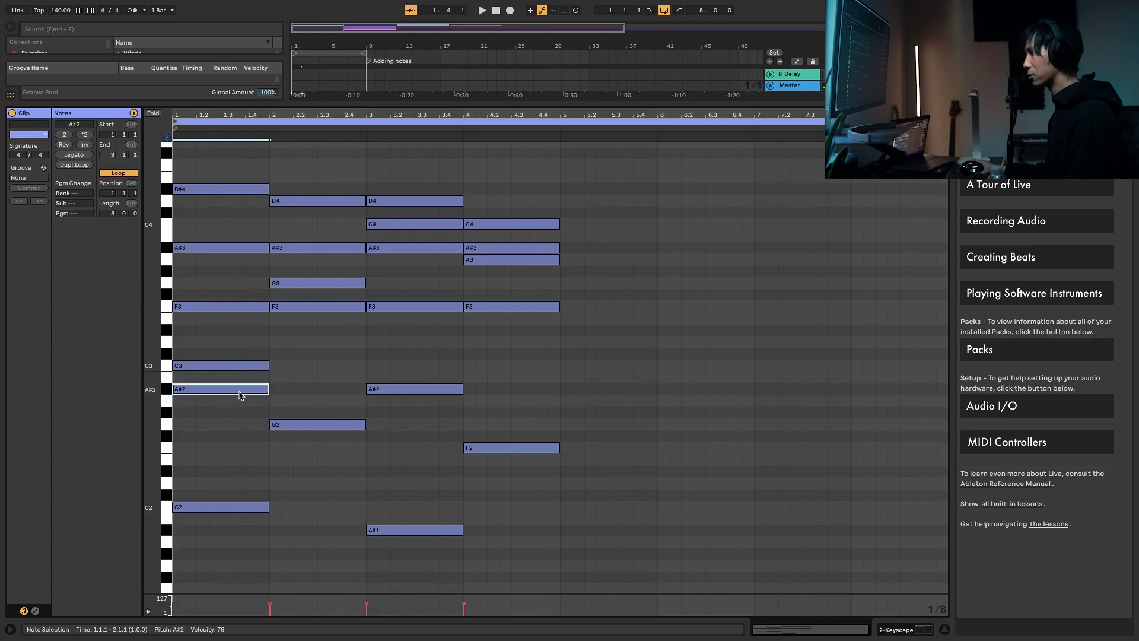
pyautogui.press('super+d')
pyautogui.press('super+d')
pyautogui.press('space')
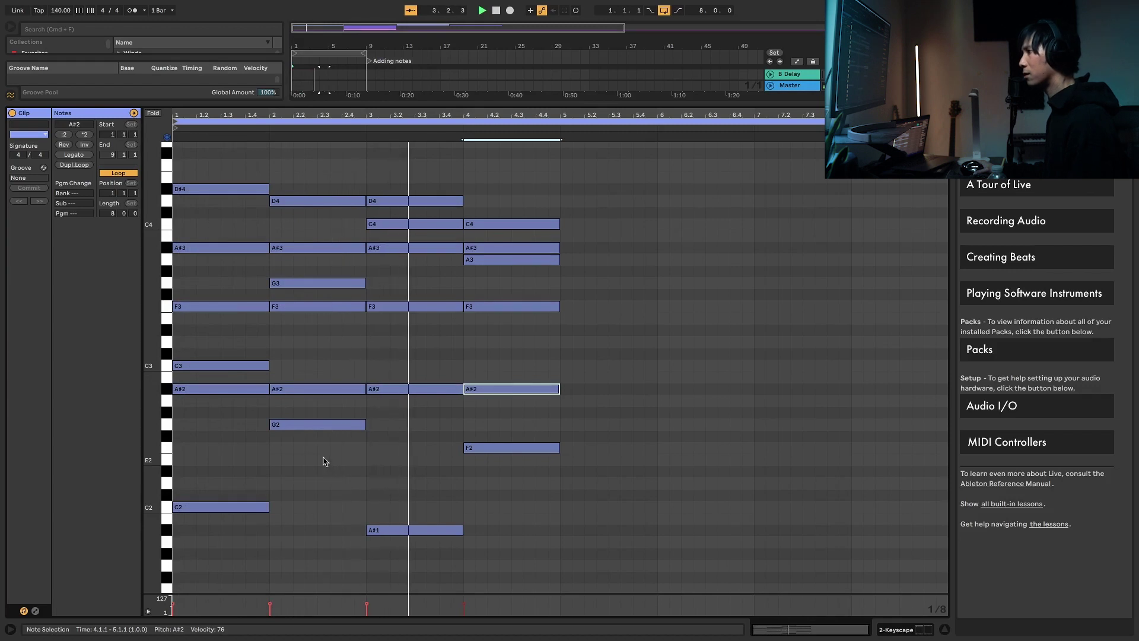
# - Lower the G2 and G3 notes in bar 2 an octave to G1 and G2
pyautogui.click(315, 425)
pyautogui.keyDown('shift'); pyautogui.click(307, 283); pyautogui.keyUp('shift')
pyautogui.hotkey('shift', 'Down')
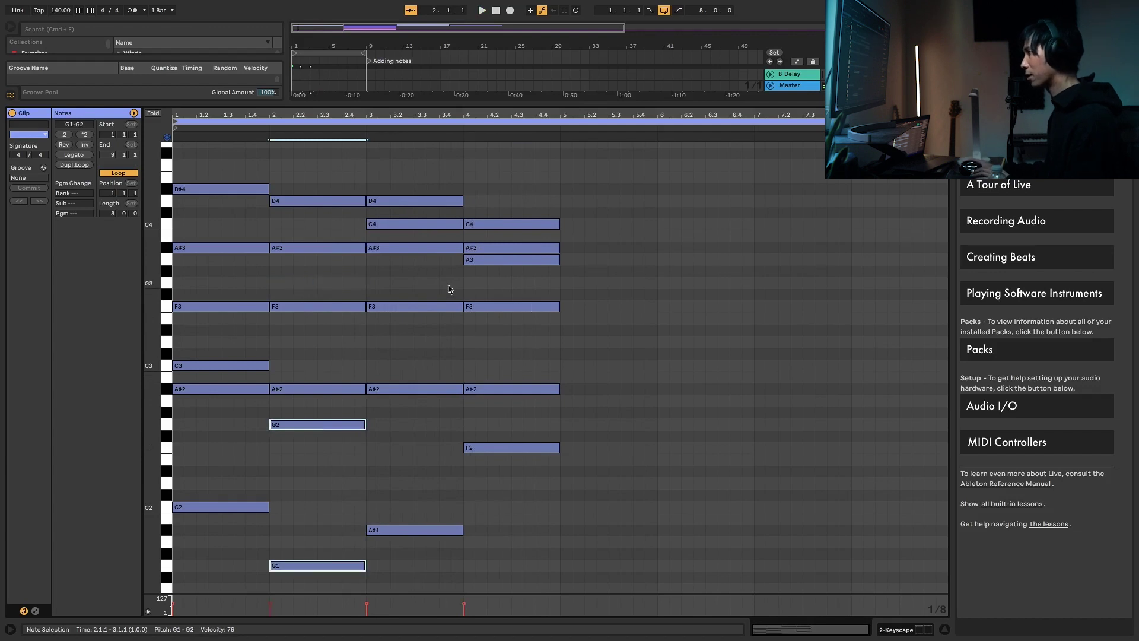
# - Copy the F2 note in bar 4 an octave down to F1 and play back the clip
pyautogui.click(507, 262)
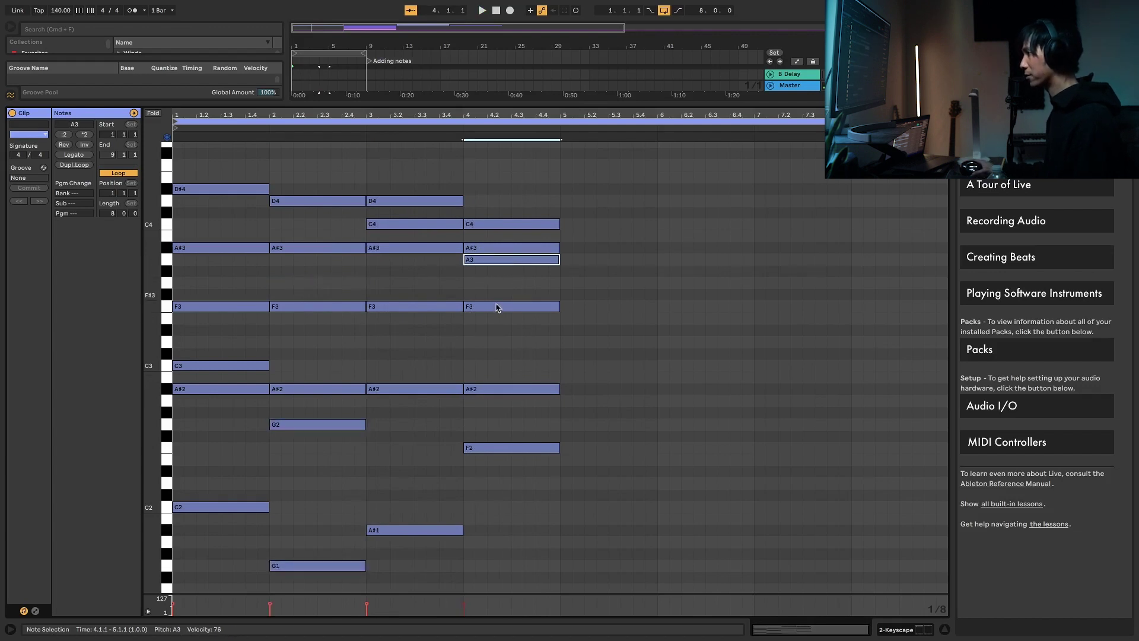
pyautogui.moveTo(499, 448); pyautogui.dragTo(501, 560)
pyautogui.press('space')
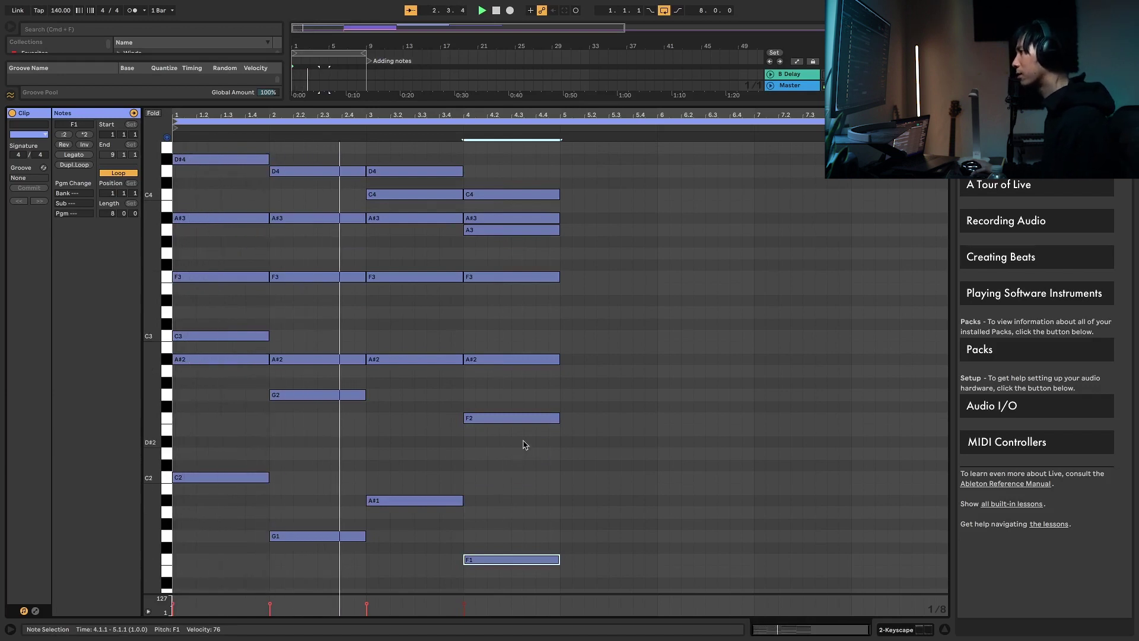
pyautogui.scroll(1, 524, 445)
pyautogui.scroll(-1, 524, 445)
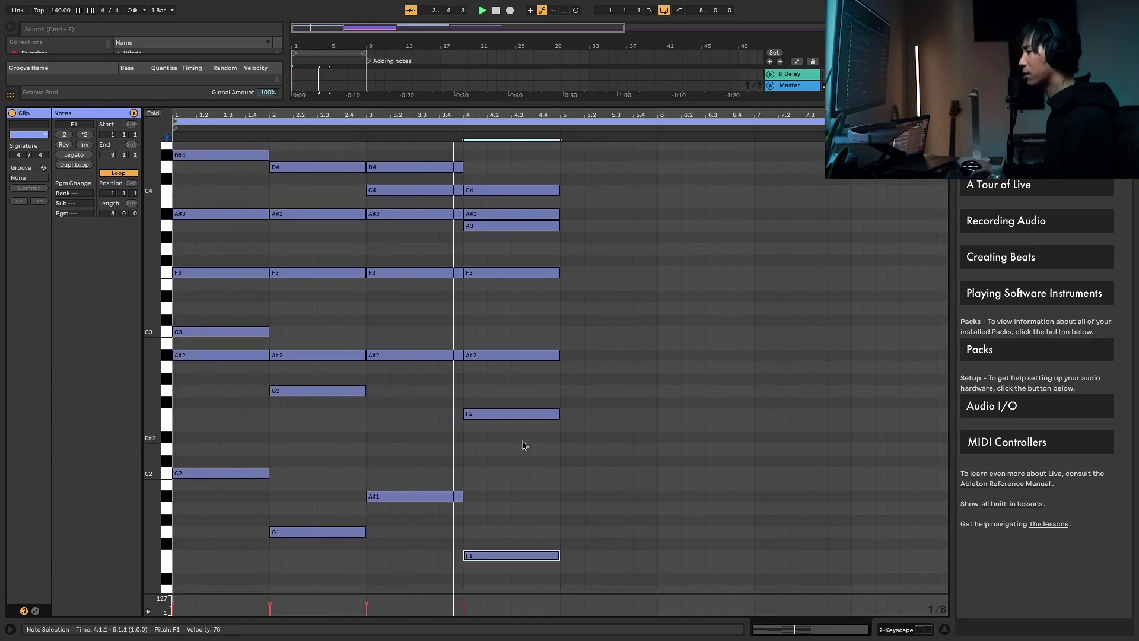
pyautogui.scroll(1, 523, 445)
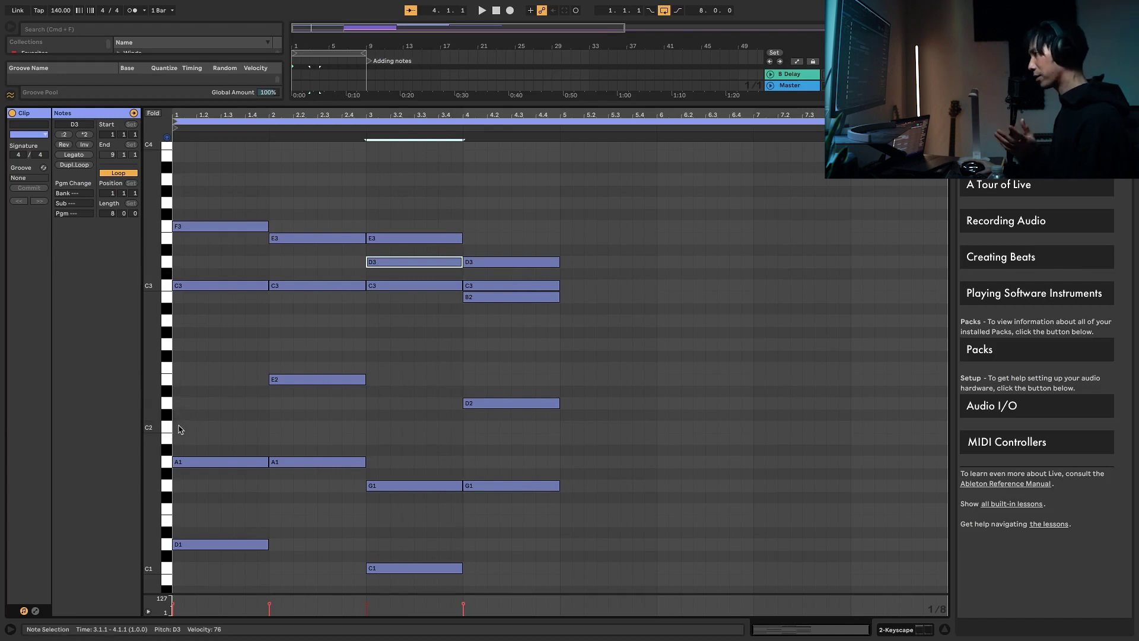
# - Transpose all notes in the clip up three semitones and start playback
pyautogui.moveTo(198, 264); pyautogui.dragTo(533, 289)
pyautogui.click(398, 330)
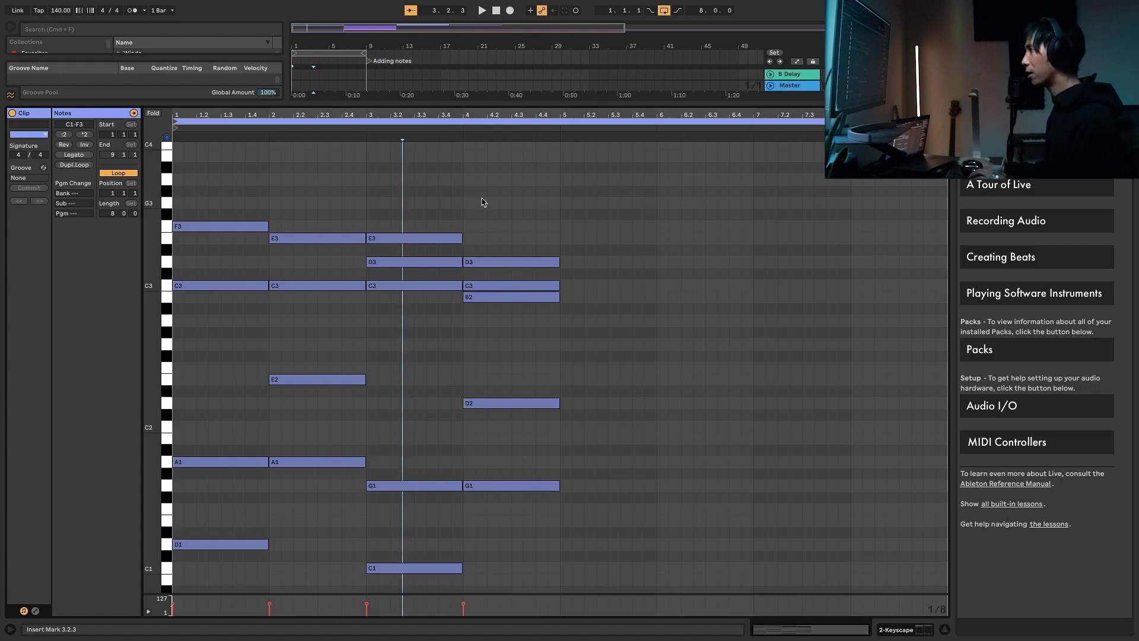
pyautogui.hotkey('ctrl', 'a')
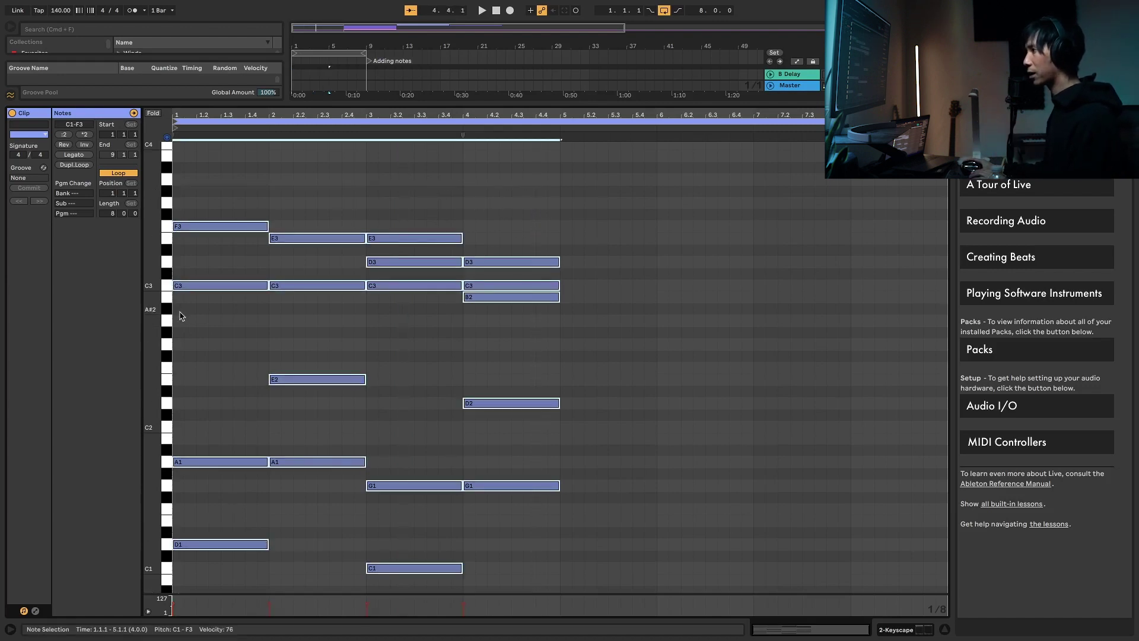
pyautogui.press('Up')
pyautogui.press('Up')
pyautogui.press('Up')
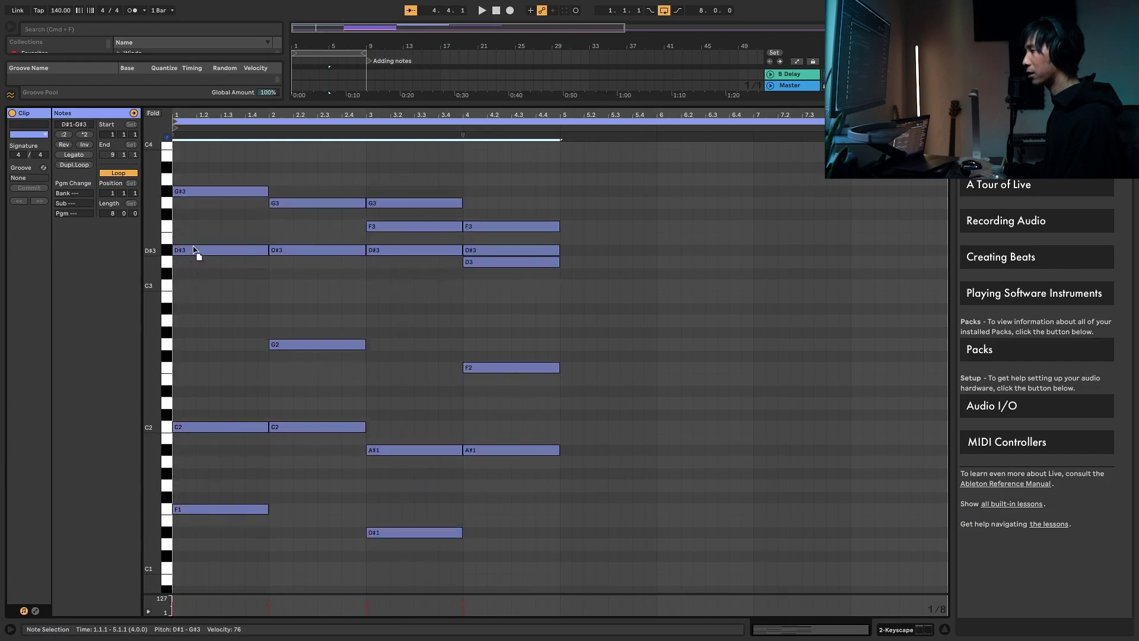
pyautogui.press('space')
# - Duplicate all notes of the four-bar chord progression so they repeat in bars 5 to 8 of the clip
pyautogui.moveTo(269, 289); pyautogui.dragTo(272, 450)
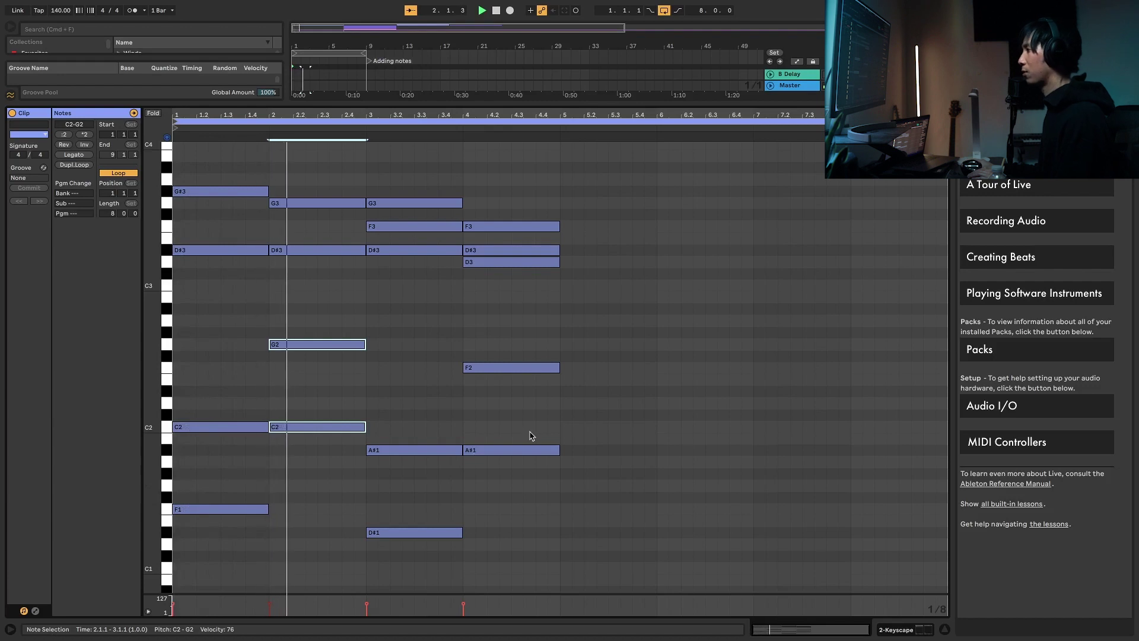
pyautogui.scroll(1, 532, 423)
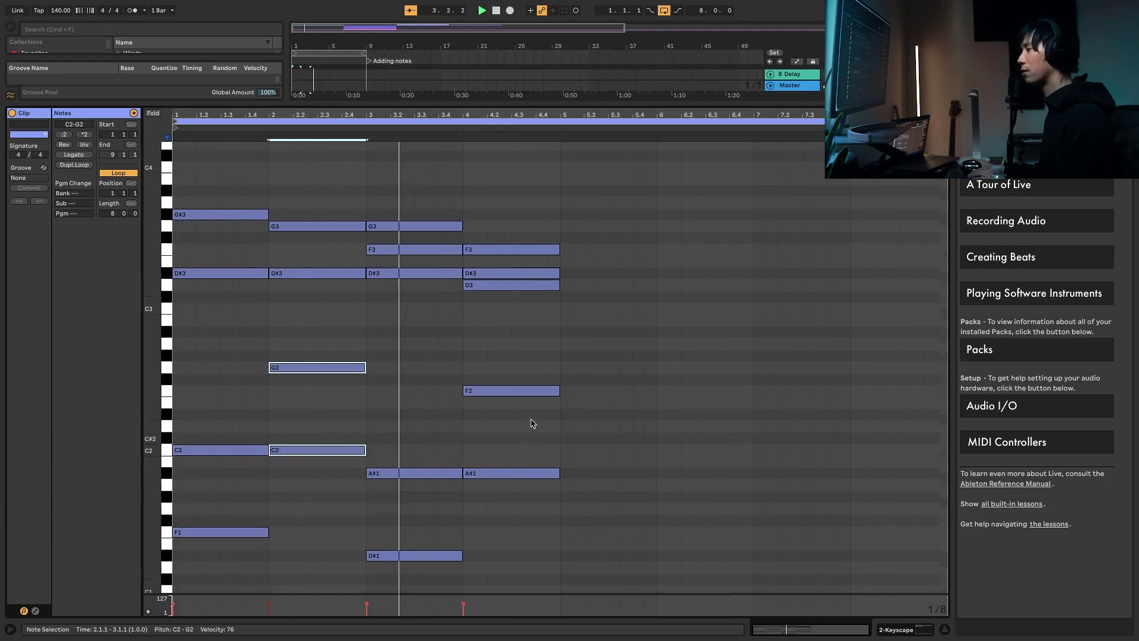
pyautogui.click(535, 227)
pyautogui.moveTo(535, 212); pyautogui.dragTo(6, 618)
pyautogui.press('super+d')
pyautogui.click(607, 332)
# - Raise the G3 note in bar 6 to A#3 and play back the clip
pyautogui.scroll(1, 599, 335)
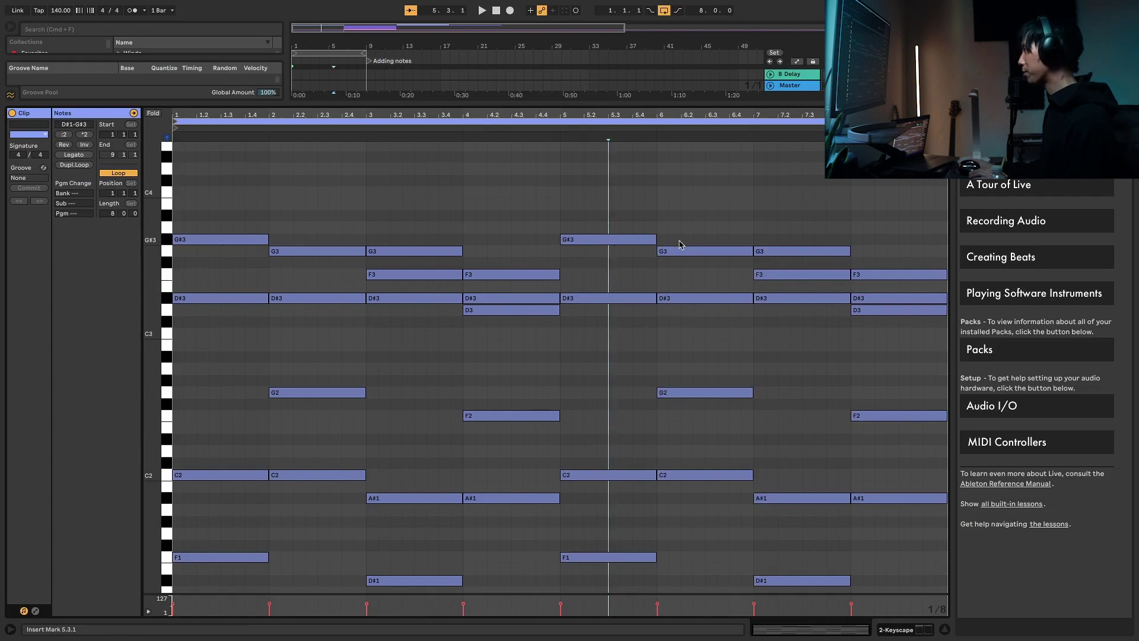
pyautogui.moveTo(682, 251); pyautogui.dragTo(682, 218)
pyautogui.press('space')
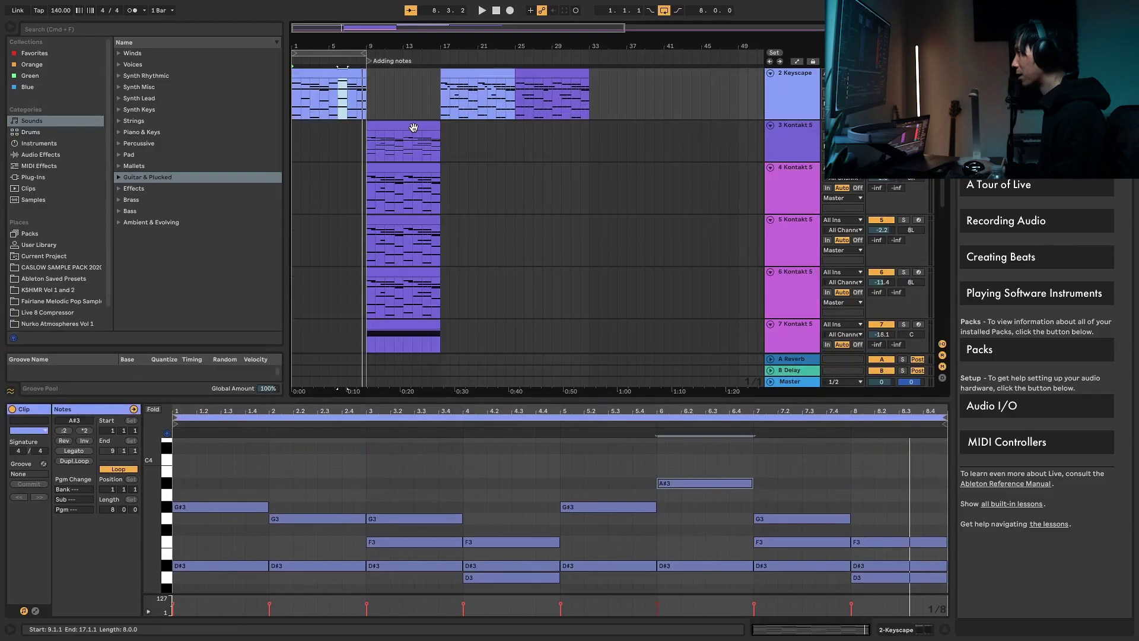
# - Open the bar 9 clip on the 3 Kontakt 5 track in a taller note editor, and play it with the loop moved to bars 9–17
pyautogui.click(414, 128)
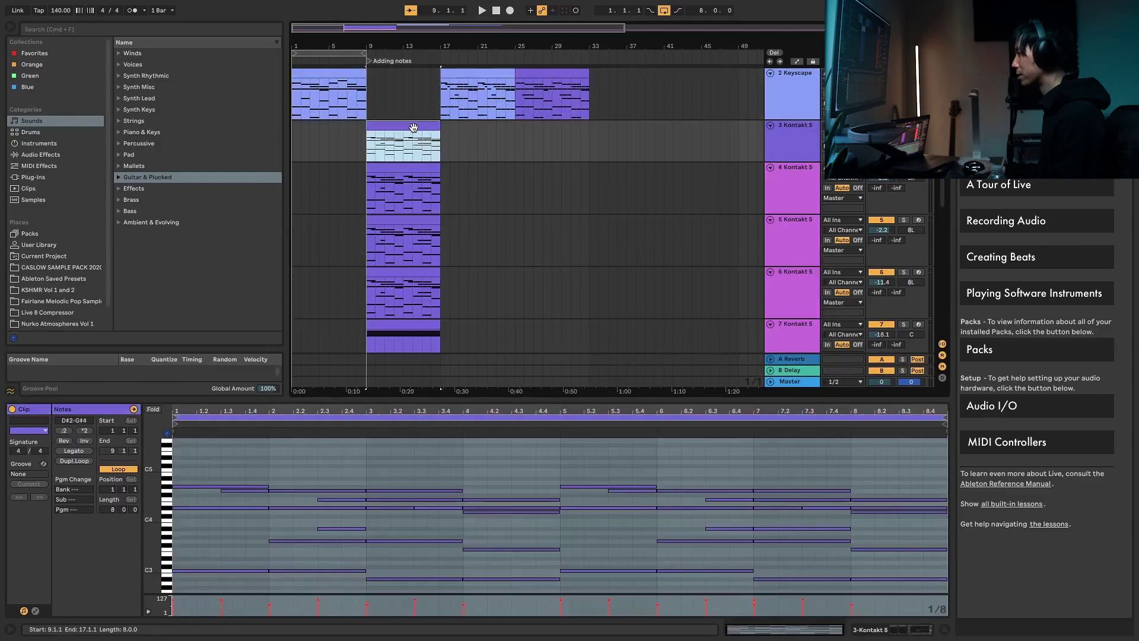
pyautogui.moveTo(799, 420); pyautogui.dragTo(813, 309)
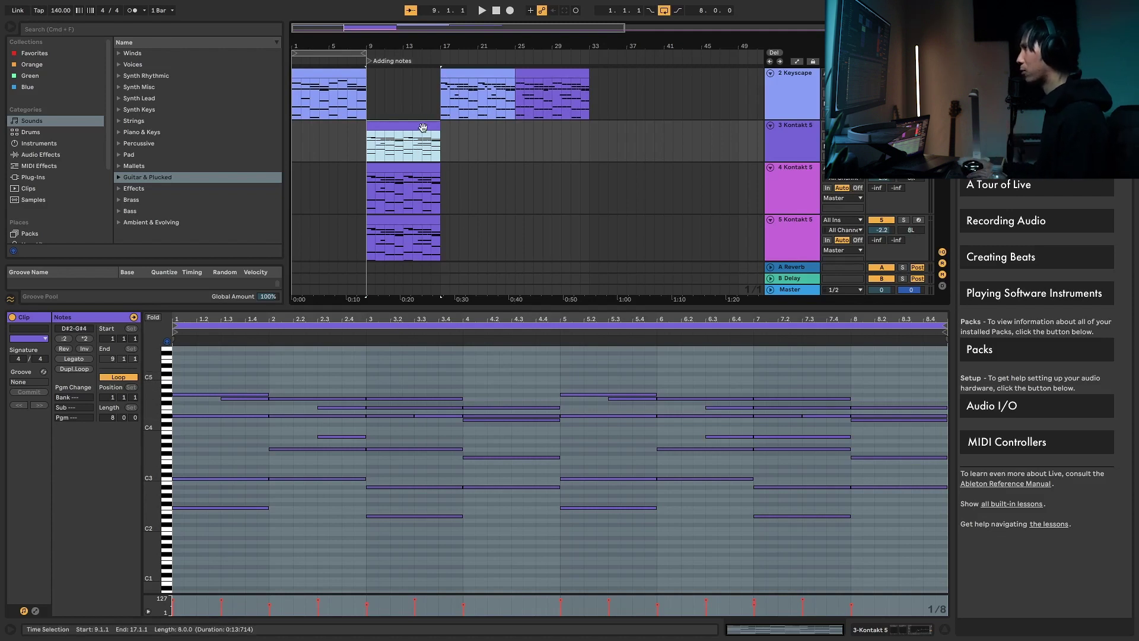
pyautogui.moveTo(344, 56); pyautogui.dragTo(419, 56)
pyautogui.press('space')
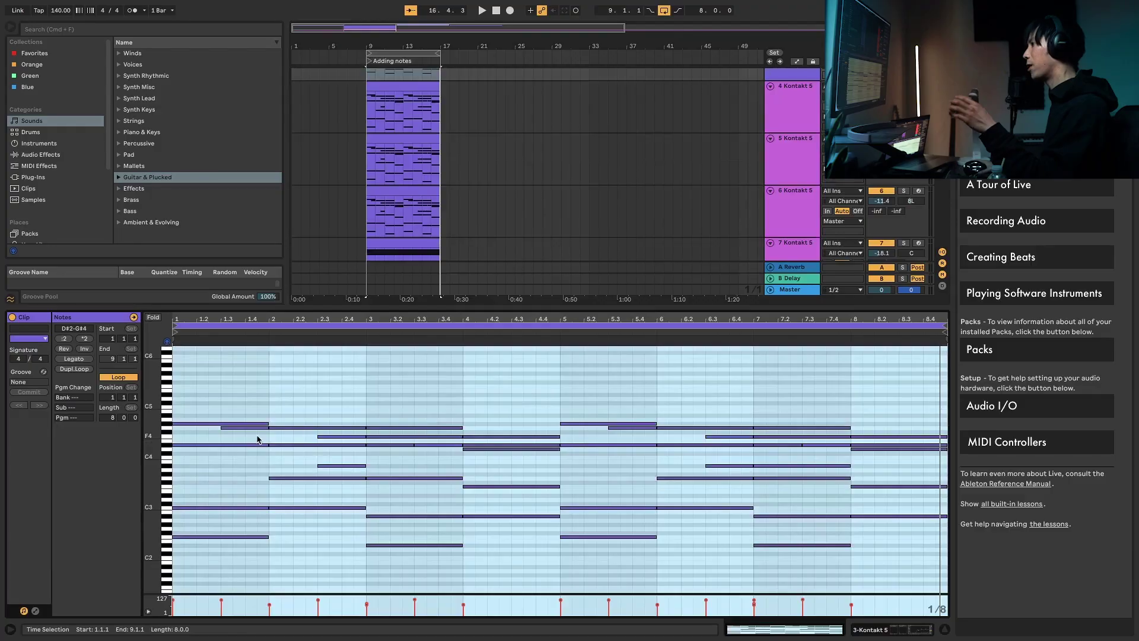
# - Examine the layered notes across the octaves in the 3 Kontakt 5 clip and play it back
pyautogui.scroll(2, 386, 422)
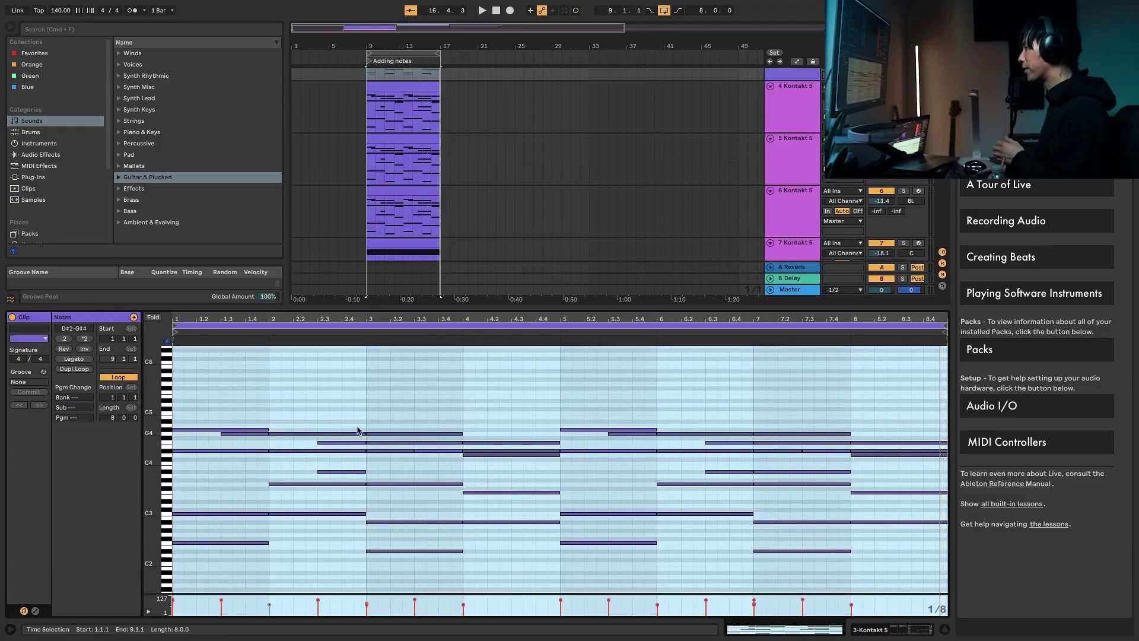
pyautogui.click(427, 261)
pyautogui.scroll(4, 427, 261)
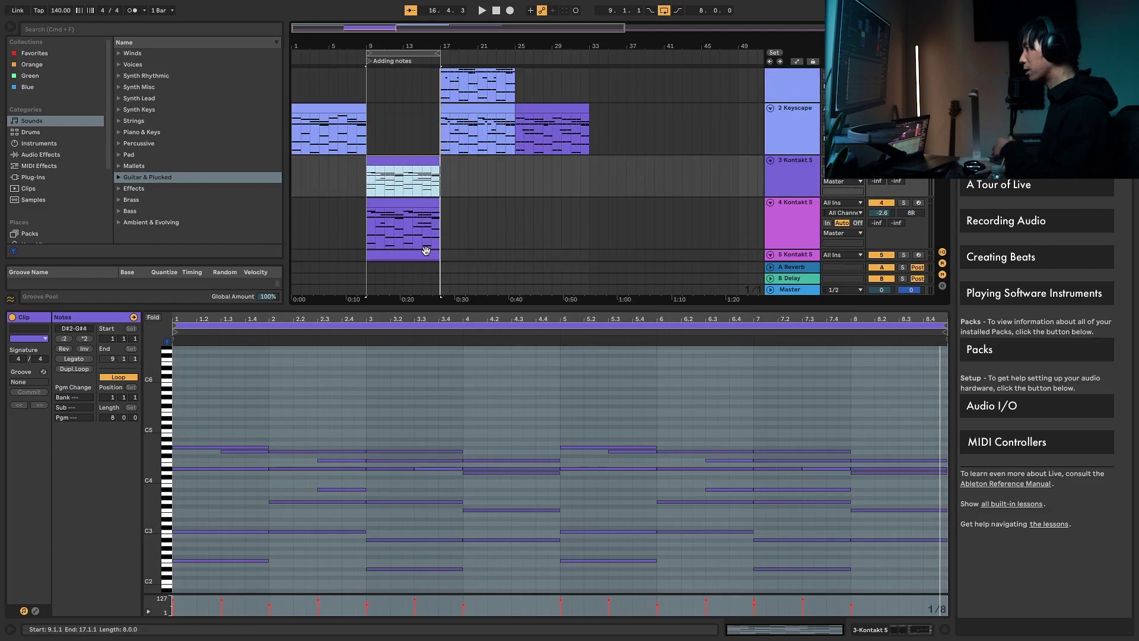
pyautogui.click(330, 415)
pyautogui.scroll(-2, 329, 415)
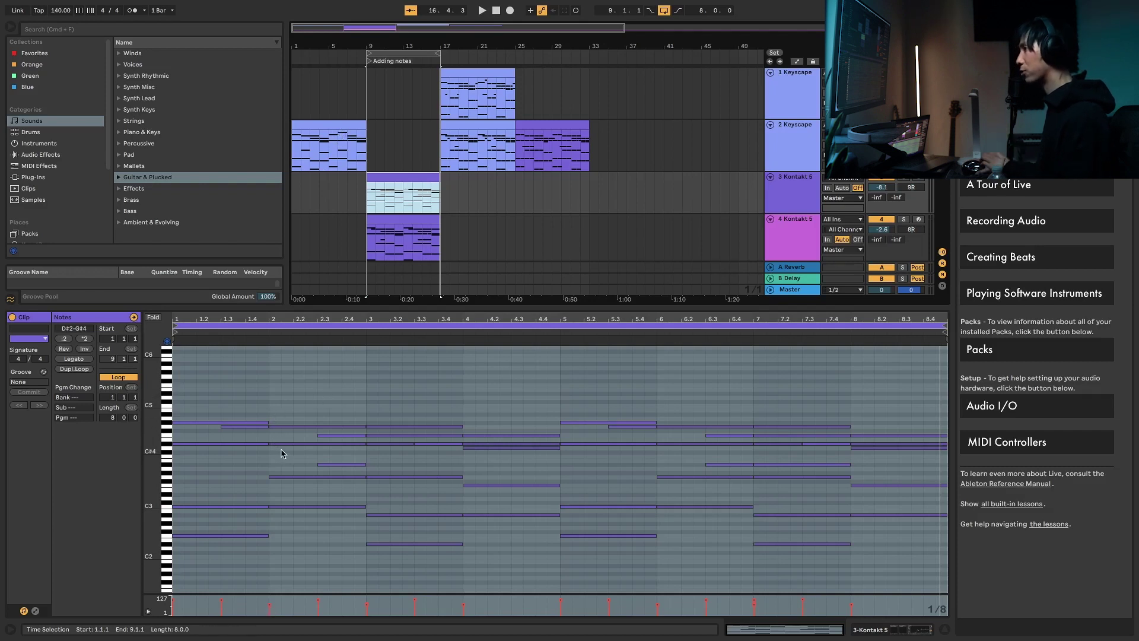
pyautogui.click(256, 427)
pyautogui.press('space')
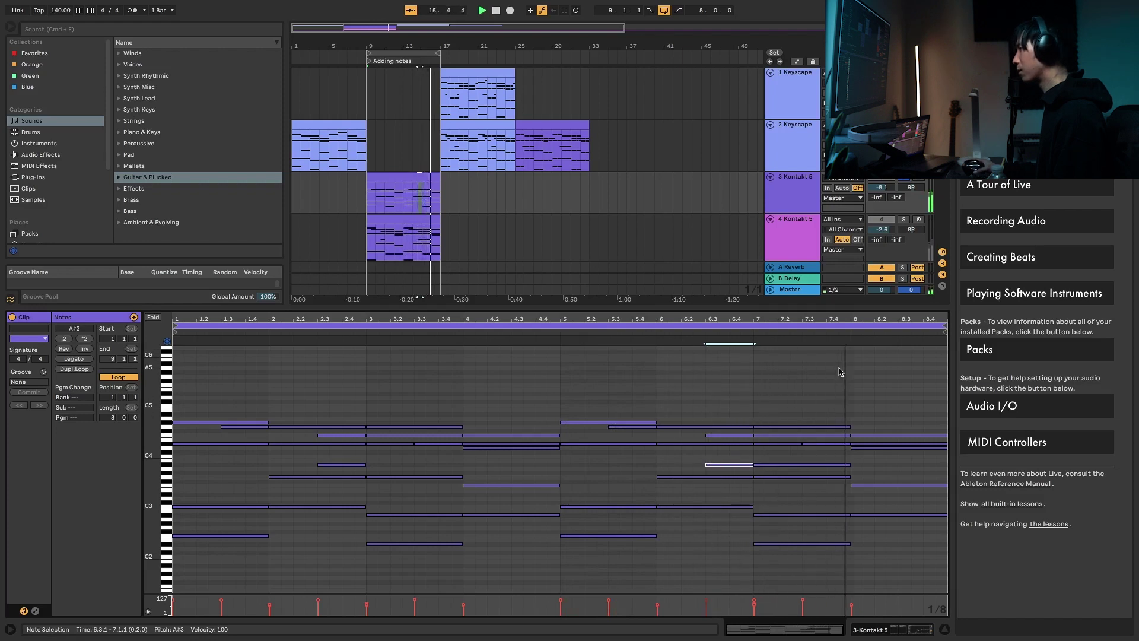
# - Open the bar 9 clip on the 4 Kontakt 5 track and solo that track
pyautogui.click(418, 223)
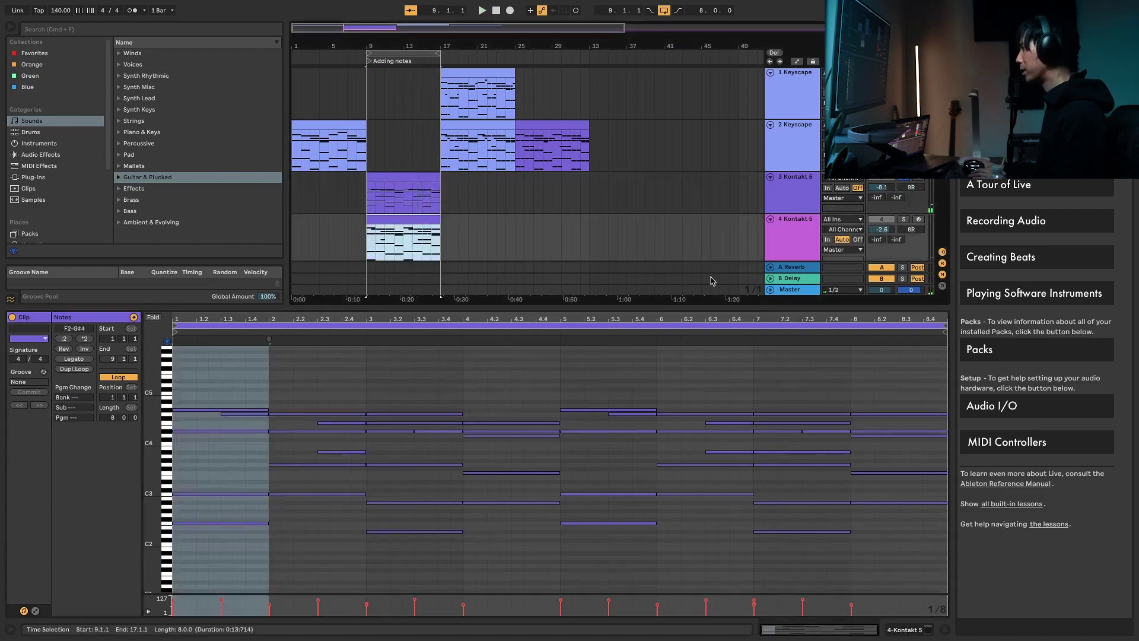
pyautogui.click(910, 222)
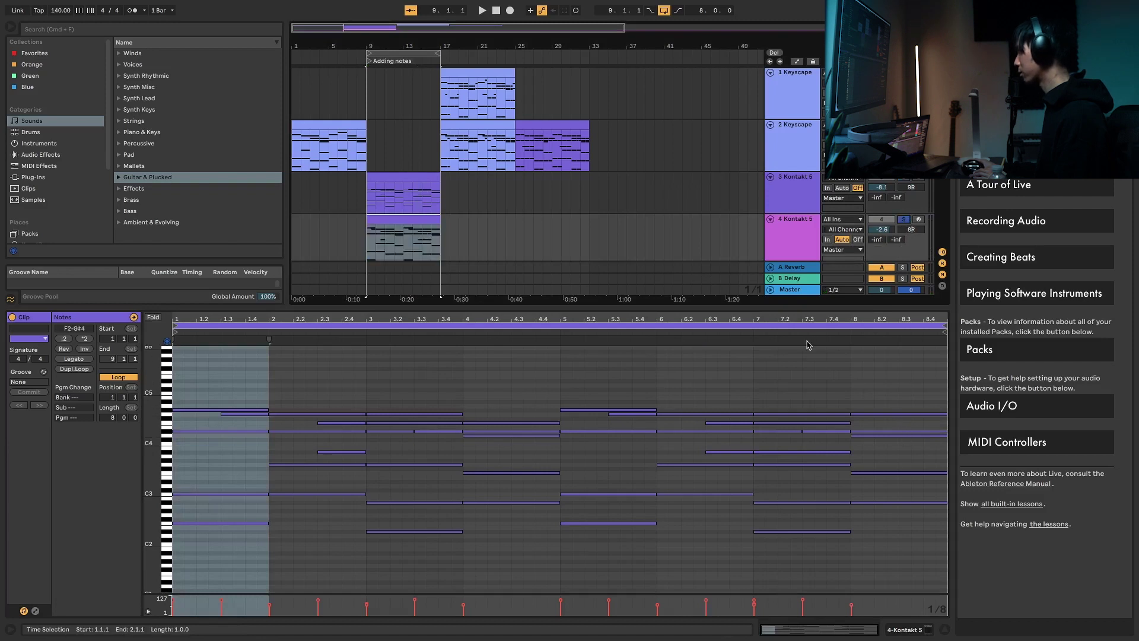
pyautogui.click(771, 333)
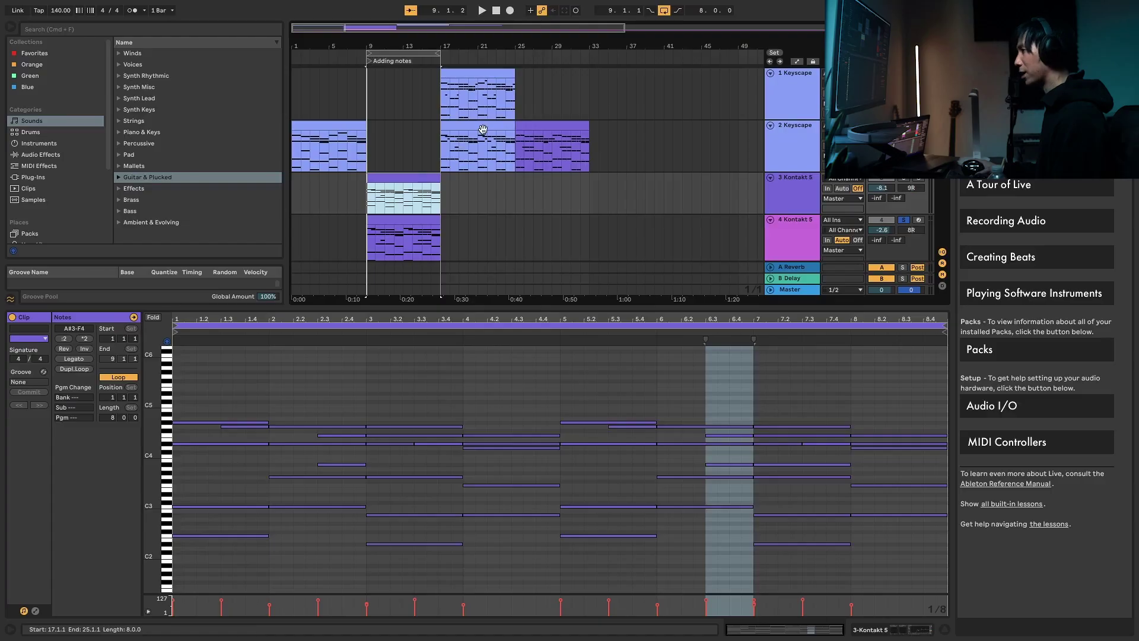
# - View the notes of the 2 Keyscape clips at bars 17 and 25 to compare their chord rhythms
pyautogui.click(483, 130)
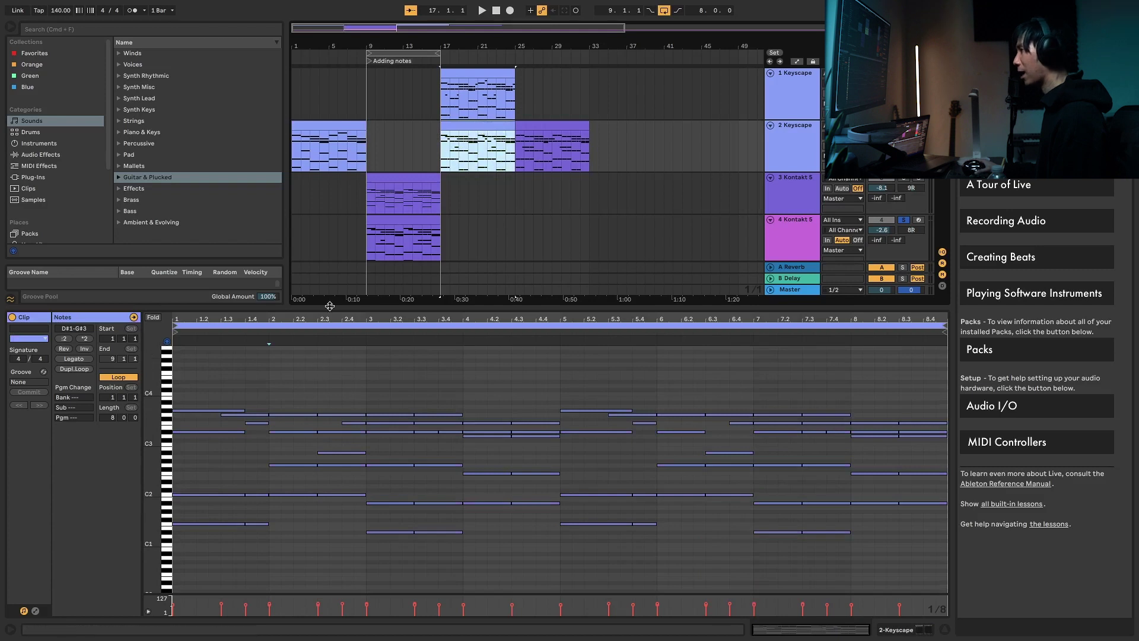
pyautogui.click(568, 129)
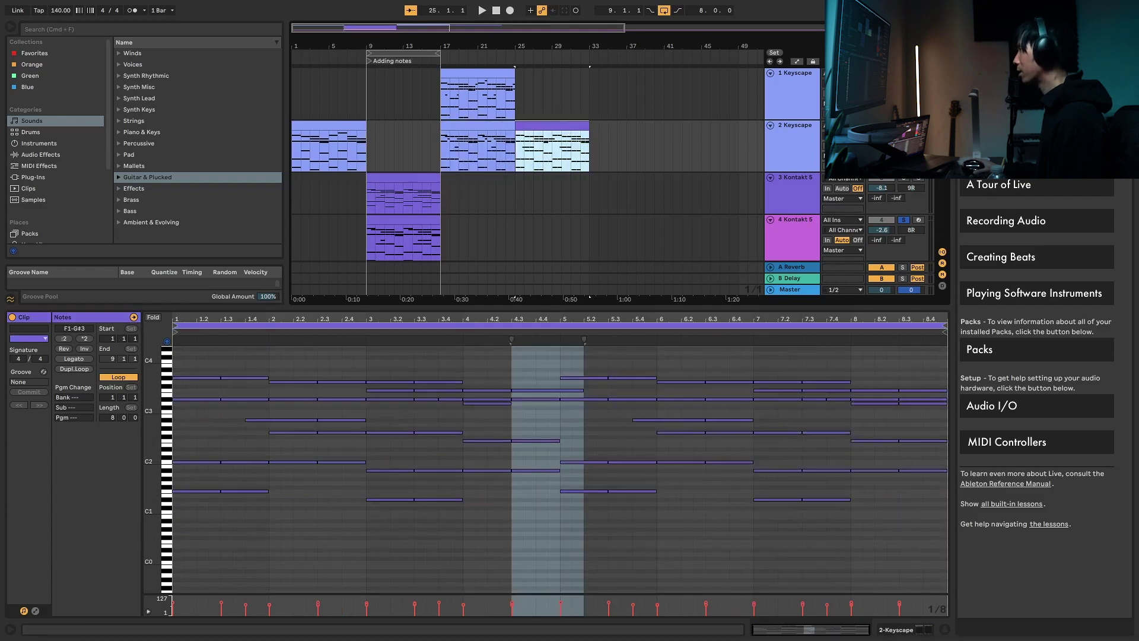
pyautogui.scroll(3, 407, 495)
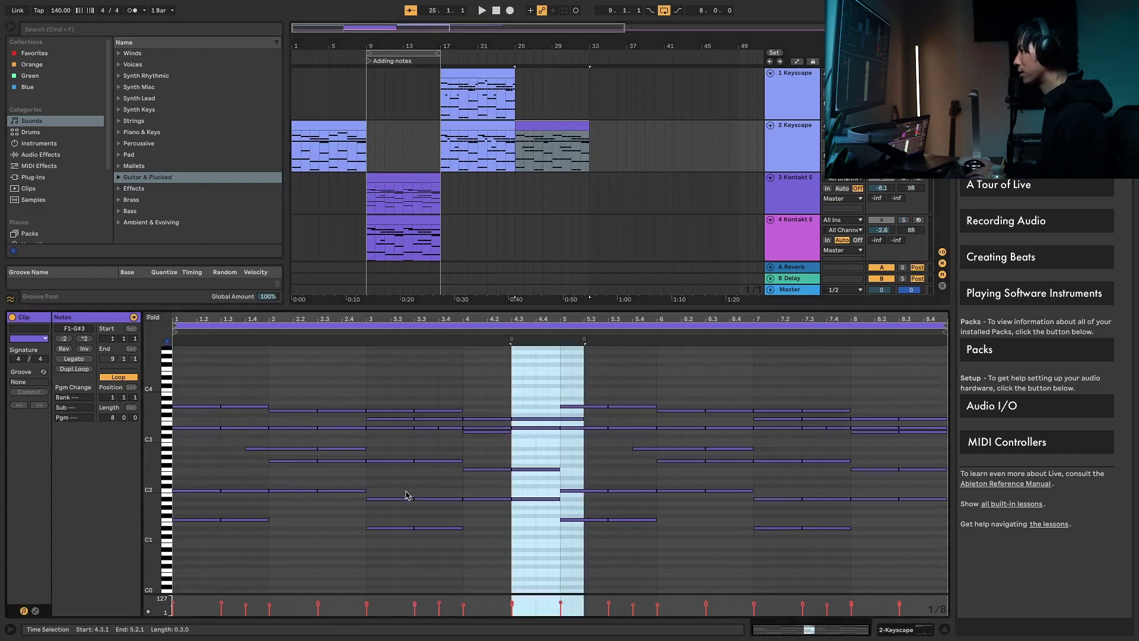